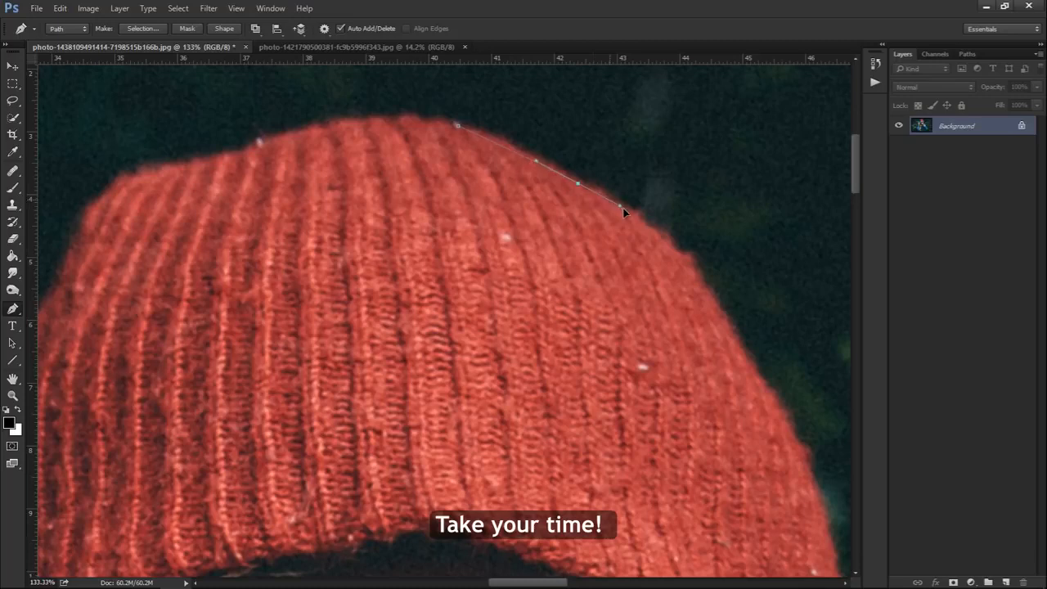
Step: Trace the right slope of the red beanie's outline with the Pen tool
{"action": "left_click", "coordinate": [711, 301]}
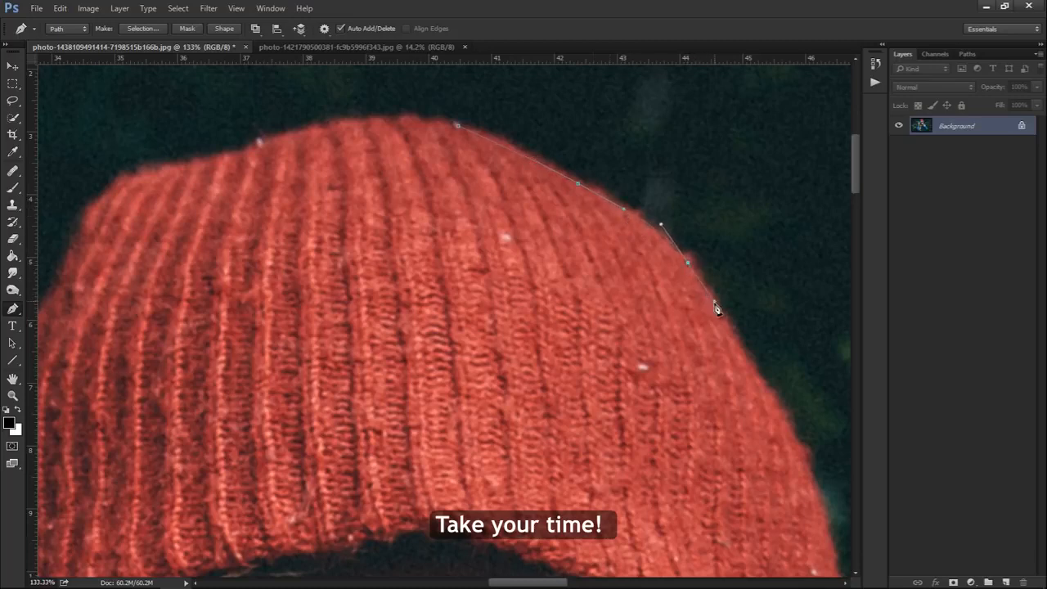
{"action": "left_click", "coordinate": [803, 455]}
{"action": "left_click_drag", "start_coordinate": [760, 422], "coordinate": [532, 178]}
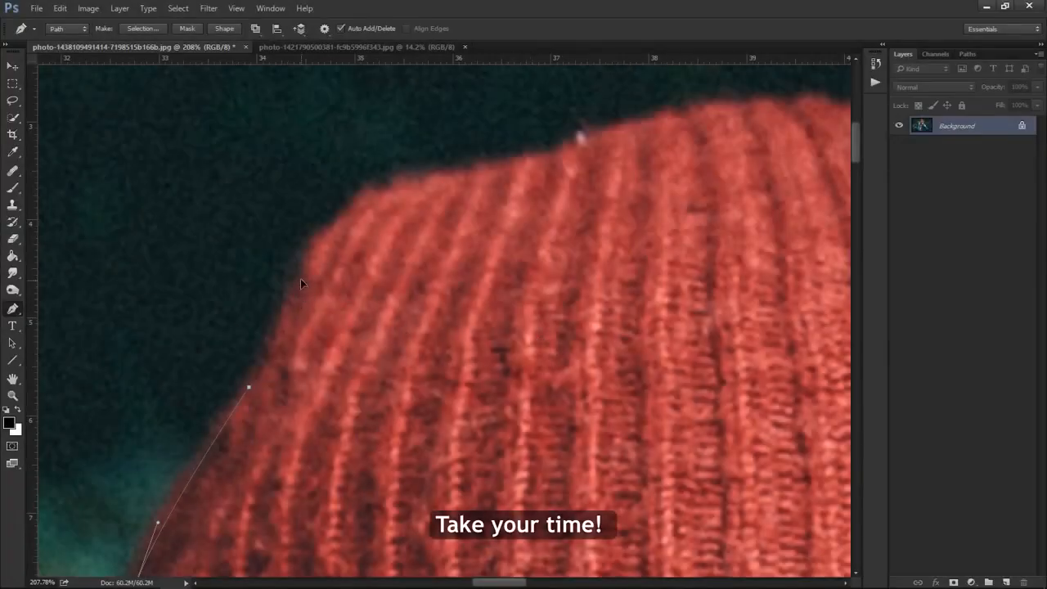
Step: Continue the path up the left side of the beanie and around its upper-left corner
{"action": "left_click_drag", "start_coordinate": [300, 280], "coordinate": [318, 251]}
{"action": "left_click_drag", "start_coordinate": [346, 210], "coordinate": [391, 194]}
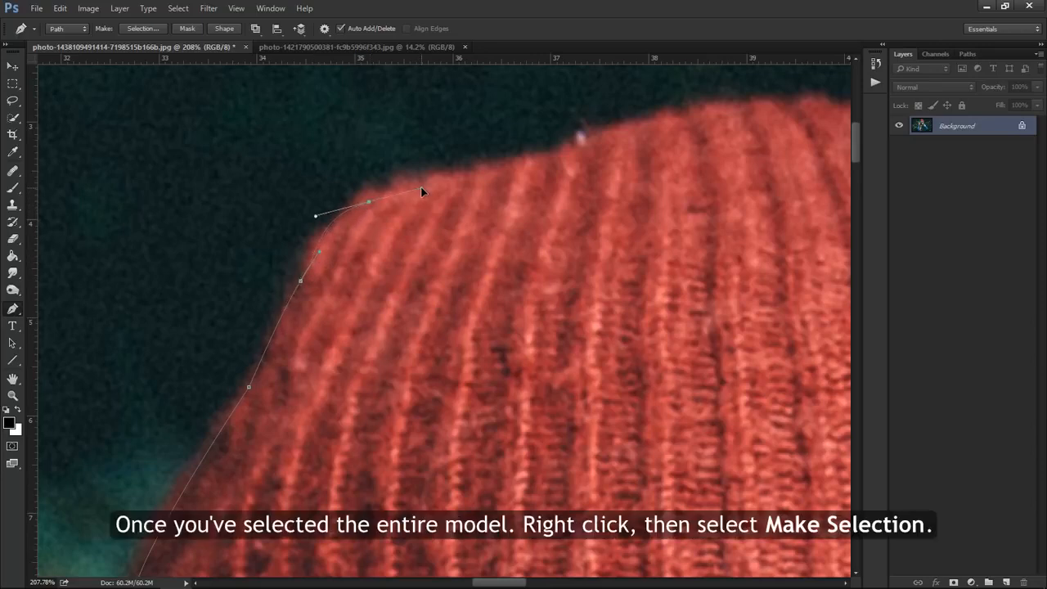
{"action": "key", "text": "ctrl+z"}
{"action": "left_click", "coordinate": [366, 198]}
{"action": "key", "text": "ctrl+z"}
{"action": "left_click_drag", "start_coordinate": [395, 197], "coordinate": [399, 193]}
Step: Trace the crown of the beanie and close the path at its open end on the right slope
{"action": "left_click", "coordinate": [511, 167]}
{"action": "left_click_drag", "start_coordinate": [575, 146], "coordinate": [634, 128]}
{"action": "left_click_drag", "start_coordinate": [563, 214], "coordinate": [248, 276]}
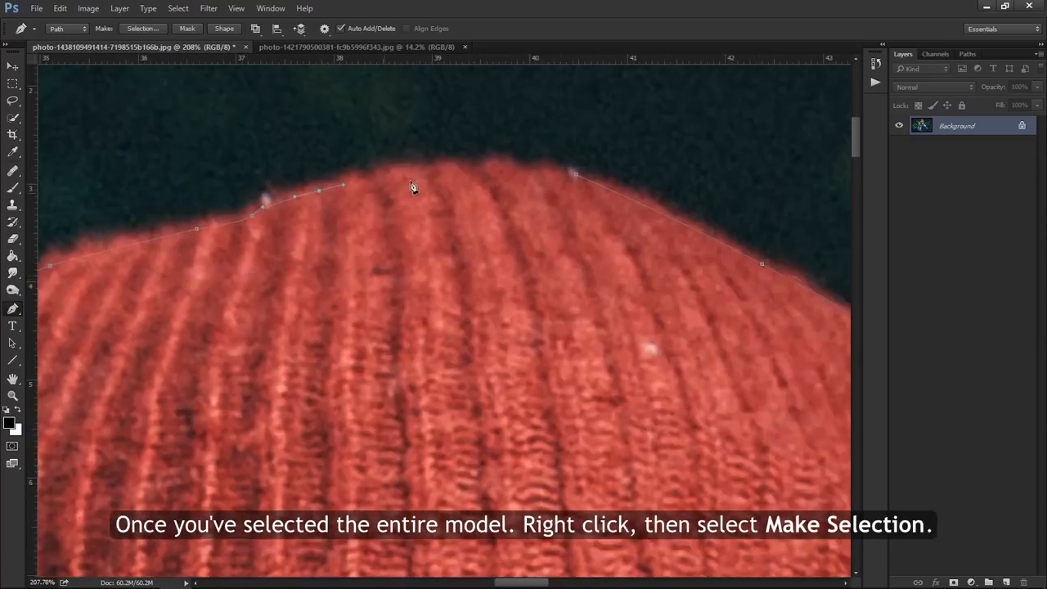
{"action": "left_click_drag", "start_coordinate": [454, 168], "coordinate": [492, 168]}
{"action": "left_click_drag", "start_coordinate": [577, 175], "coordinate": [579, 175]}
Step: Convert the path around the model to a new selection with a 0-pixel feather radius and copy it to its own layer
{"action": "right_click", "coordinate": [490, 214]}
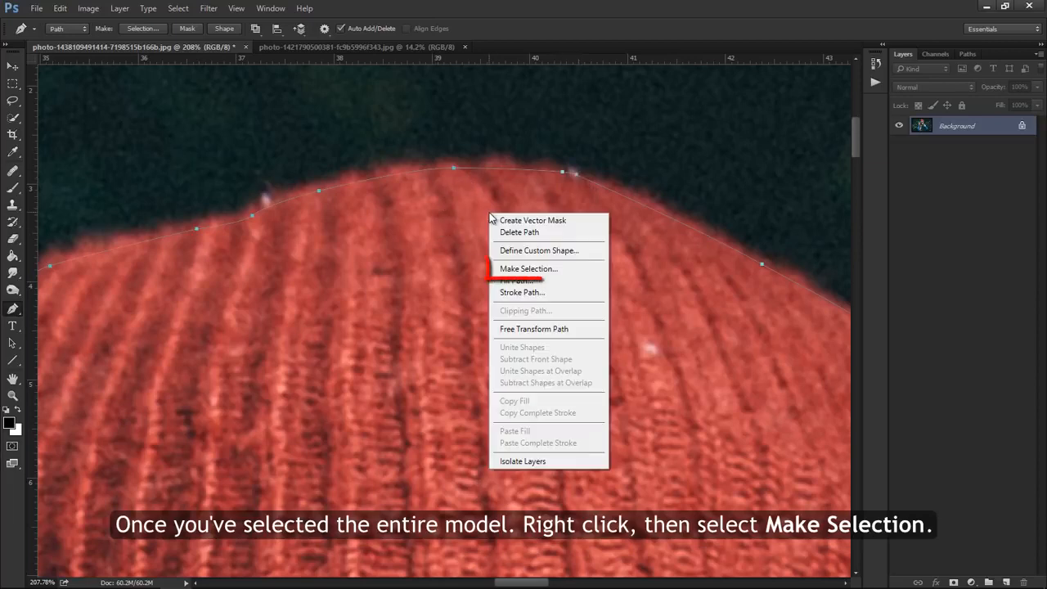
{"action": "left_click", "coordinate": [497, 270]}
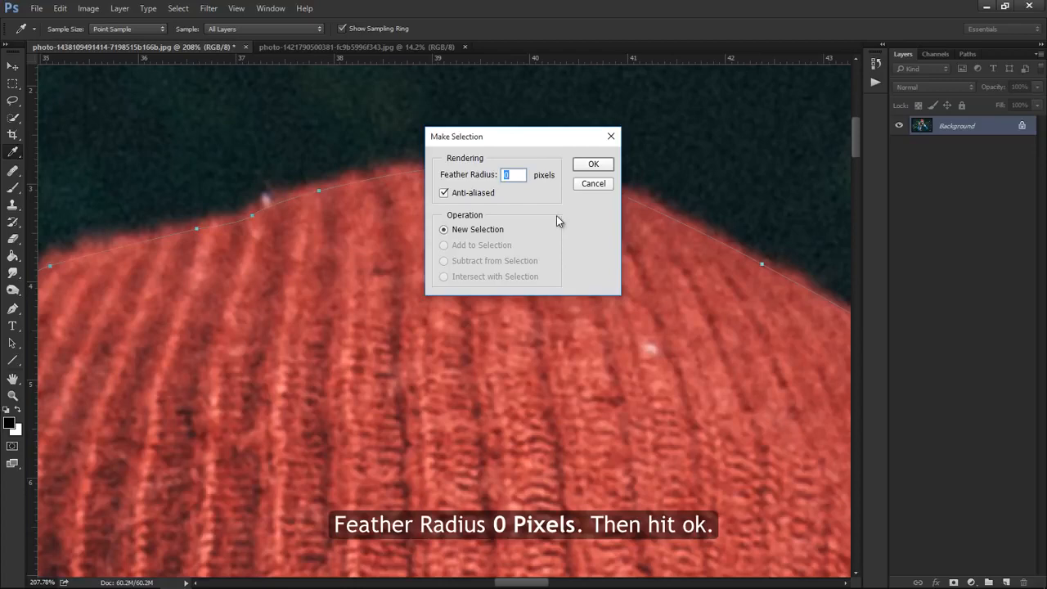
{"action": "left_click", "coordinate": [596, 164]}
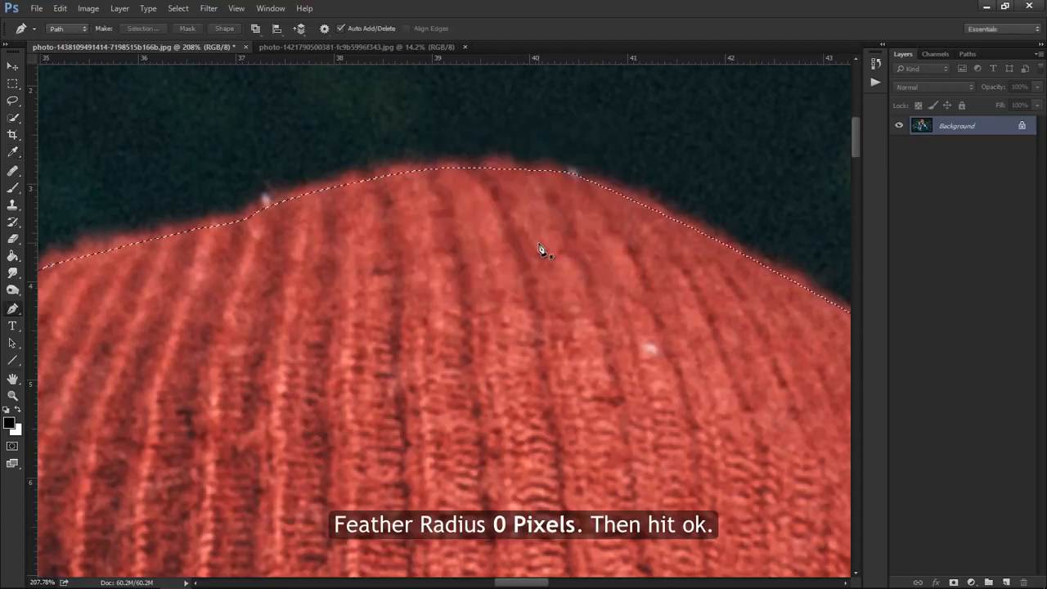
{"action": "key", "text": "ctrl+0"}
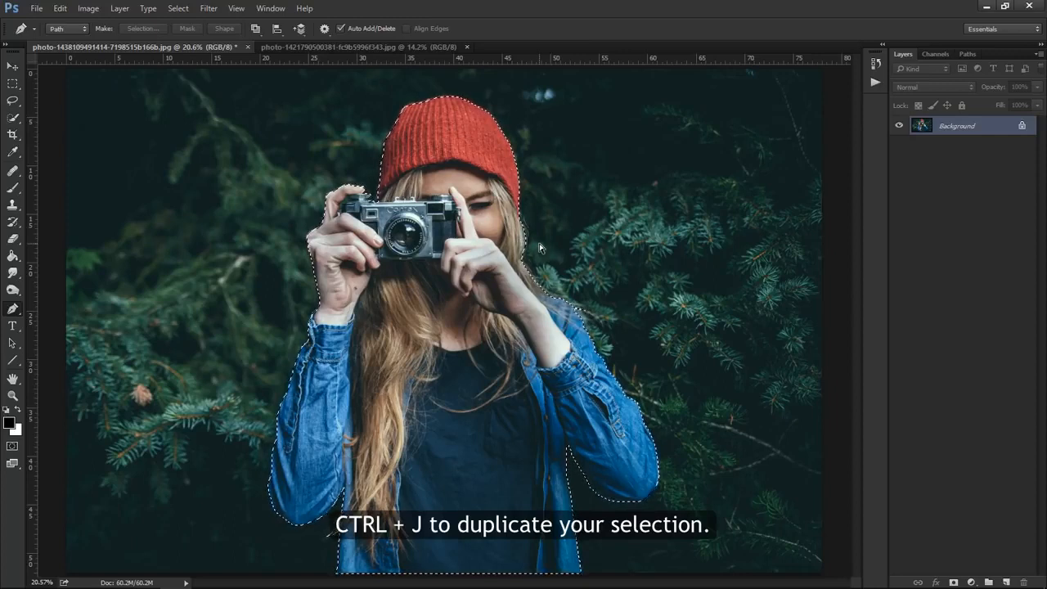
{"action": "key", "text": "ctrl+j"}
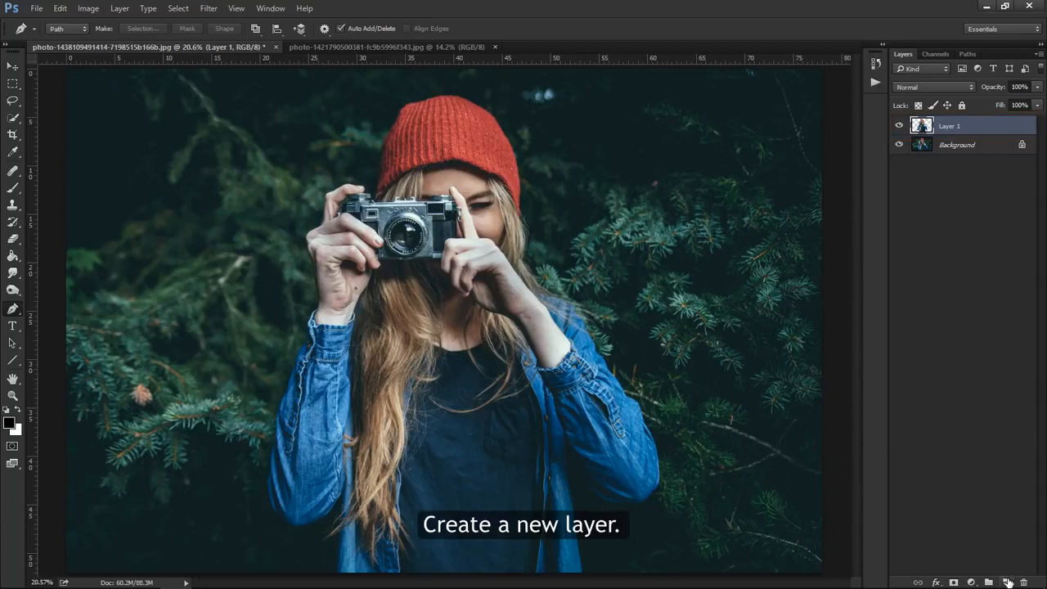
Step: Add an empty layer beneath the cut-out model layer and name it "white background"
{"action": "left_click", "coordinate": [1009, 582]}
{"action": "left_click_drag", "start_coordinate": [965, 127], "coordinate": [970, 153]}
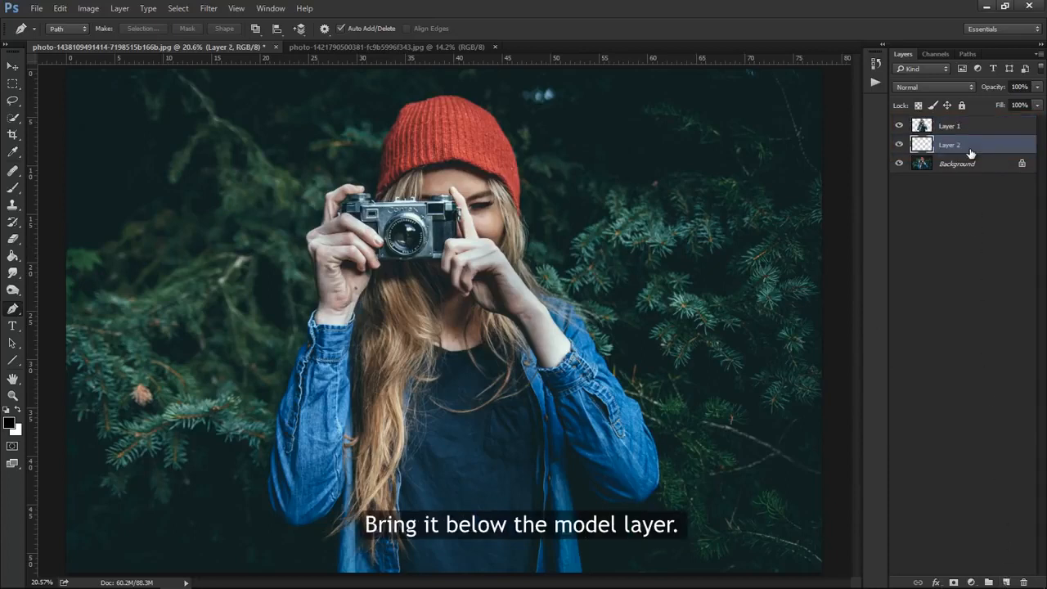
{"action": "double_click", "coordinate": [950, 145]}
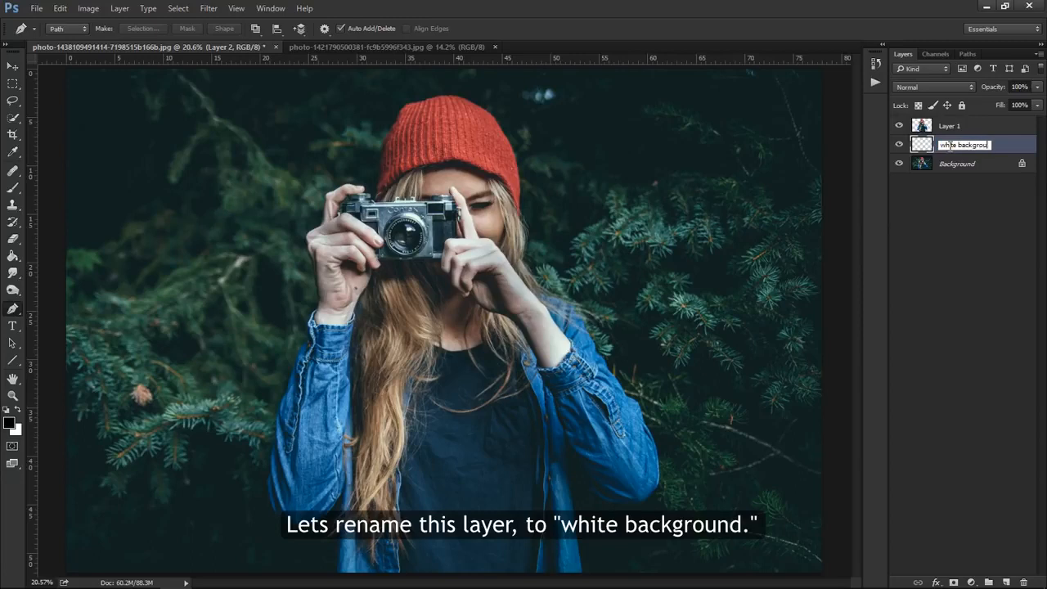
Step: Rename the cut-out layer on top as "model"
{"action": "left_click", "coordinate": [953, 127]}
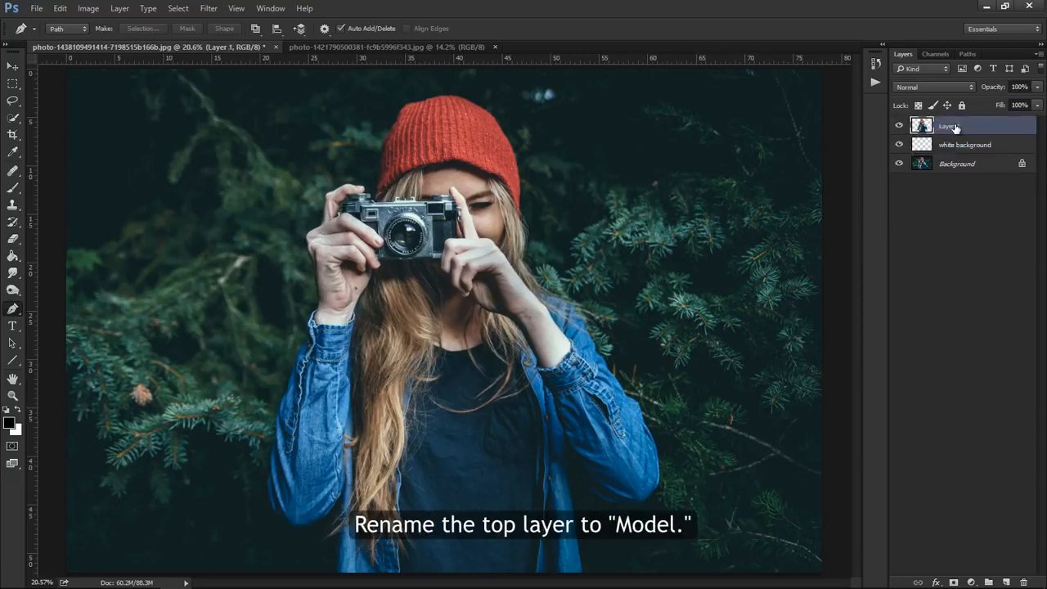
{"action": "double_click", "coordinate": [950, 126]}
{"action": "type", "text": "model"}
{"action": "key", "text": "Return"}
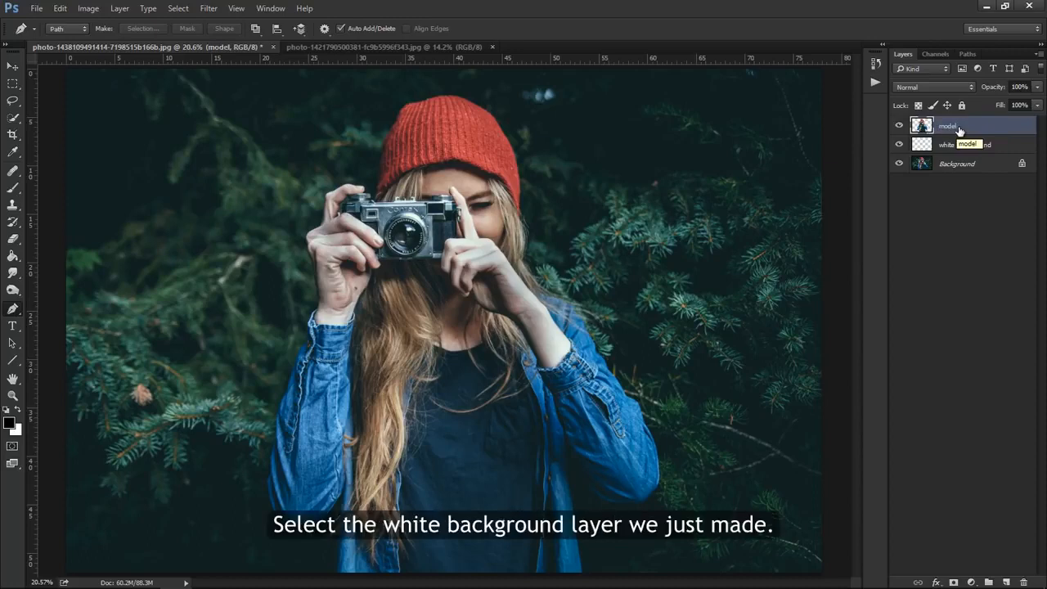
Step: Fill the "white background" layer with solid white
{"action": "left_click", "coordinate": [947, 145]}
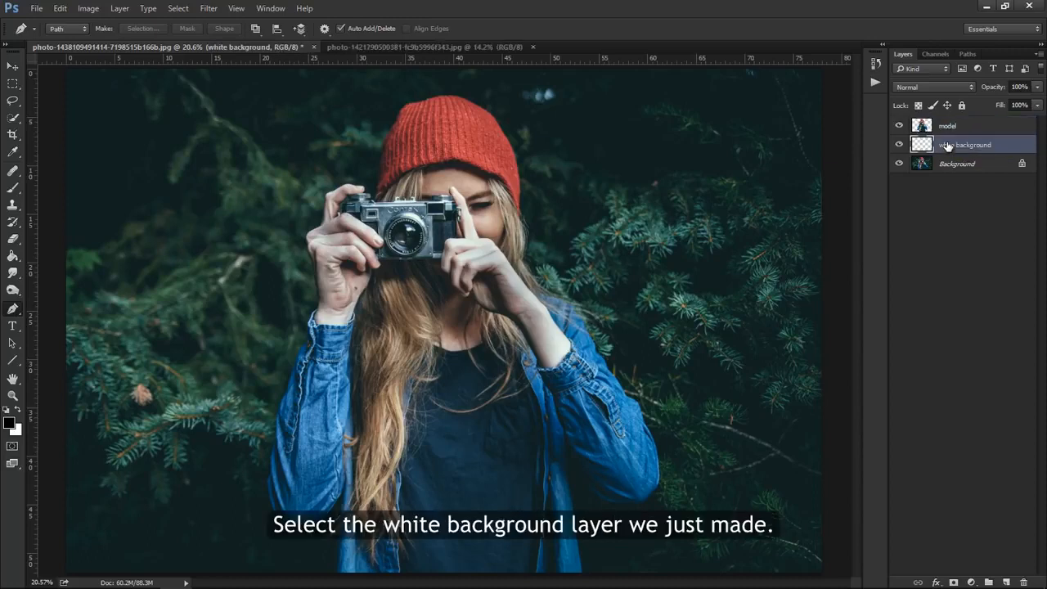
{"action": "key", "text": "alt+BackSpace"}
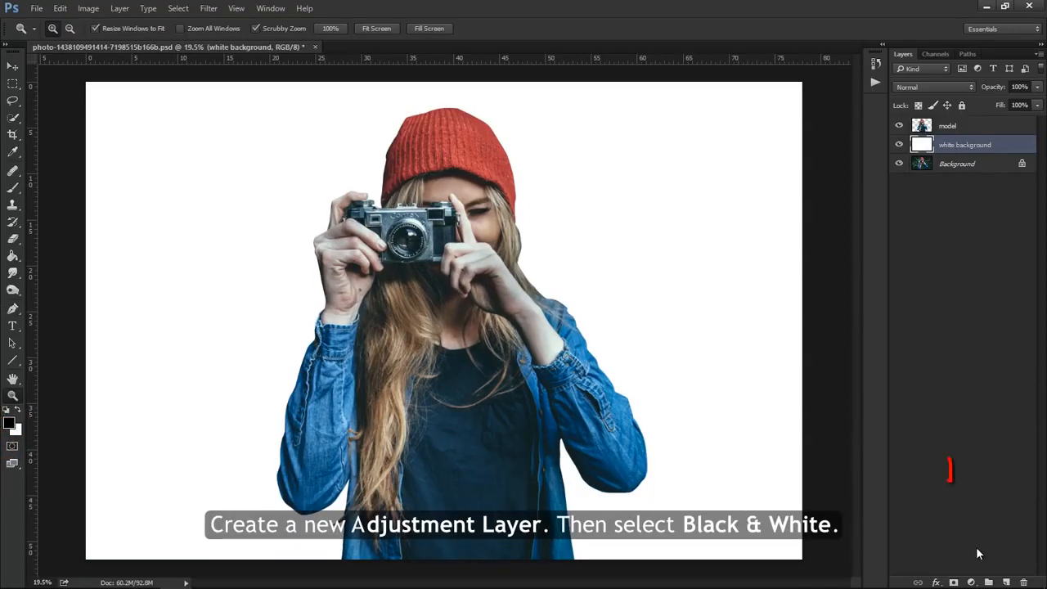
Step: Add a Black & White adjustment layer with the Default preset and clip it to the model layer
{"action": "left_click", "coordinate": [971, 583]}
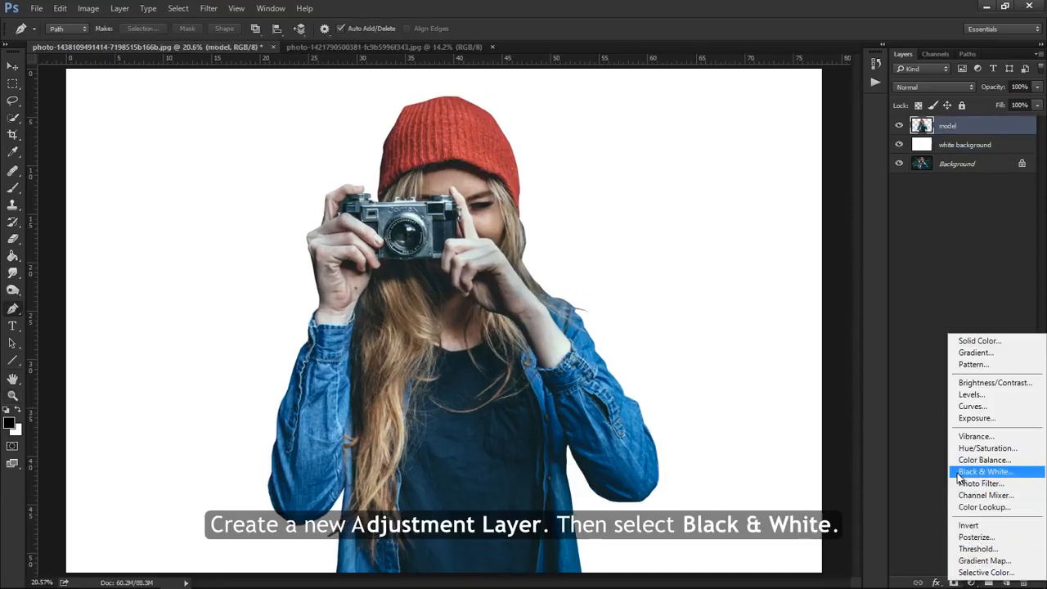
{"action": "left_click", "coordinate": [958, 476]}
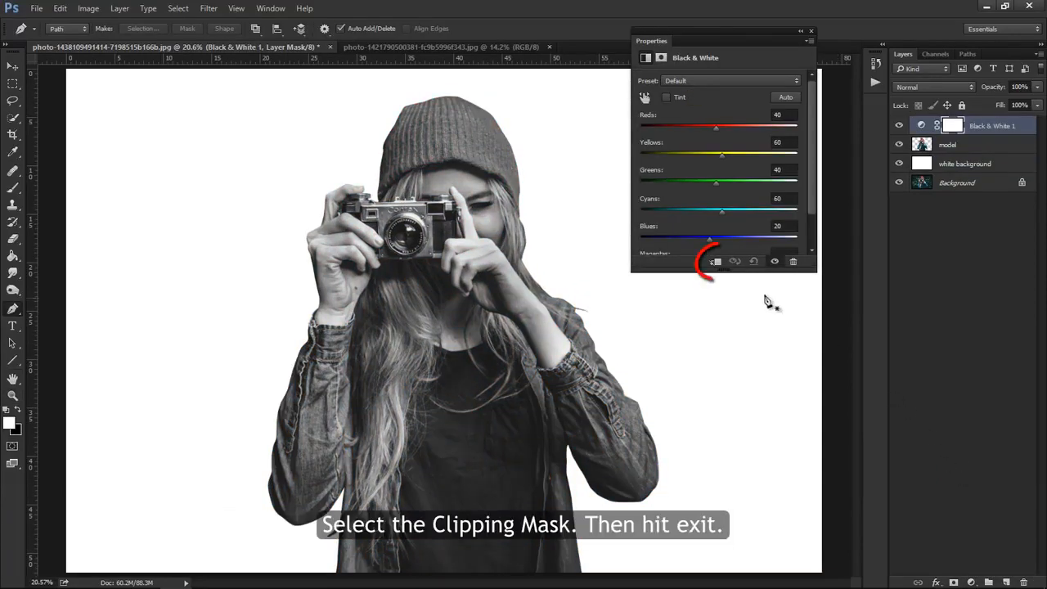
{"action": "left_click", "coordinate": [716, 261]}
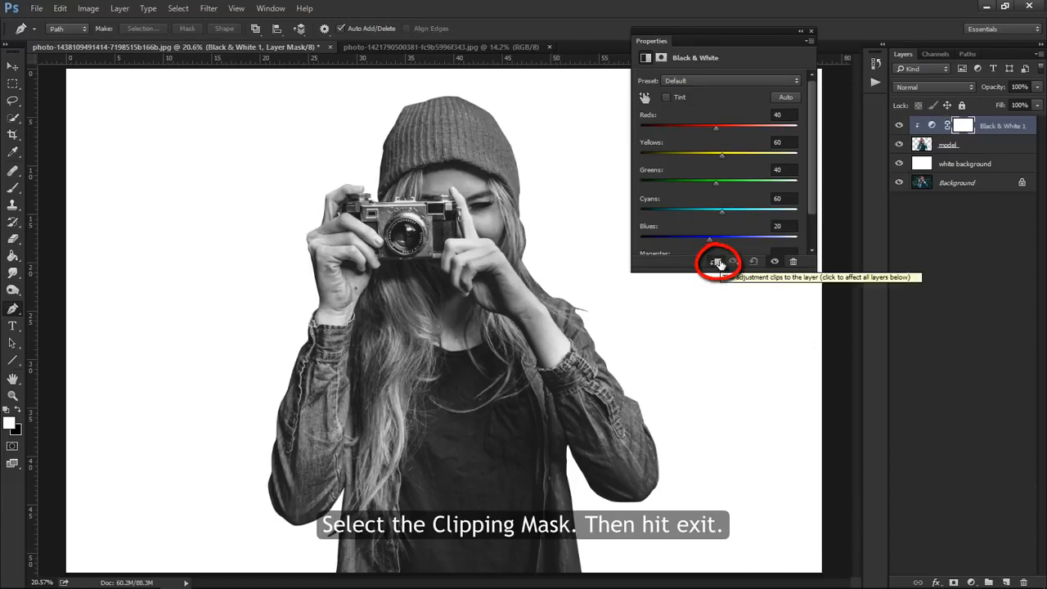
{"action": "left_click", "coordinate": [811, 33]}
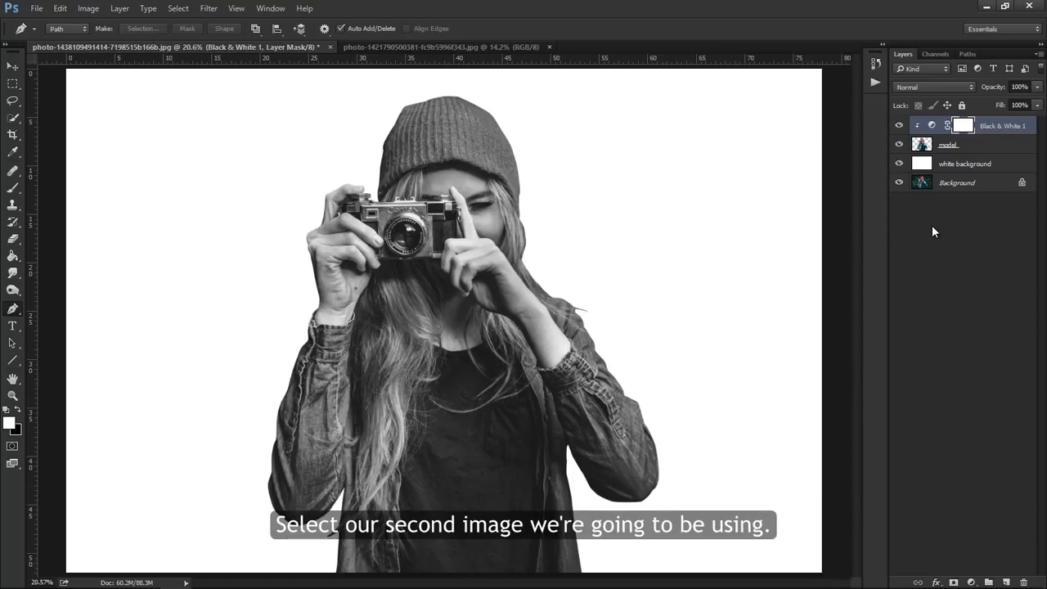
Step: Bring the forest river photo into the model document as the top layer and release its clipping mask
{"action": "left_click", "coordinate": [473, 46]}
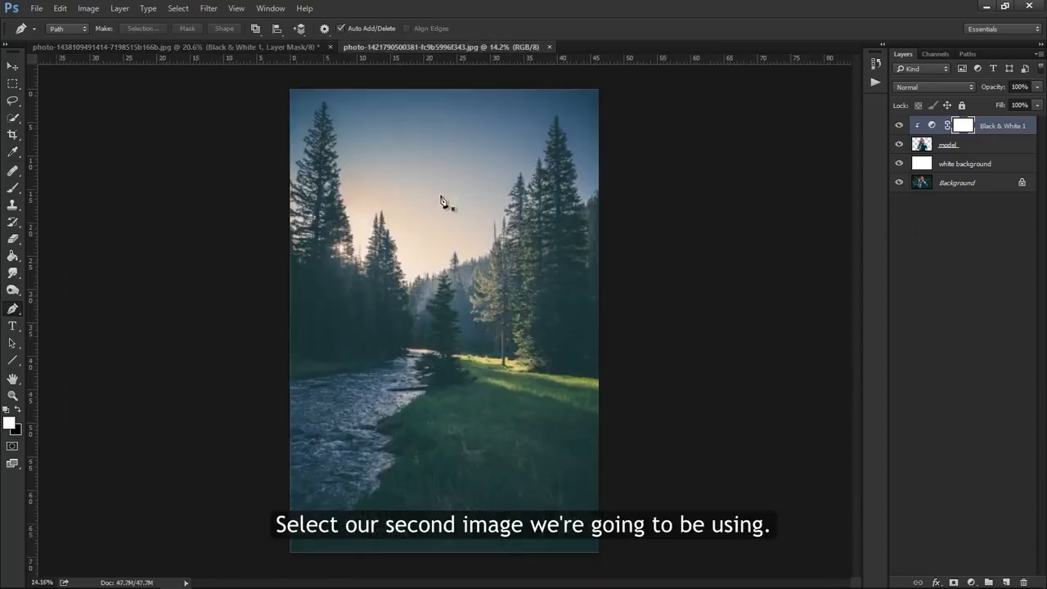
{"action": "key", "text": "v"}
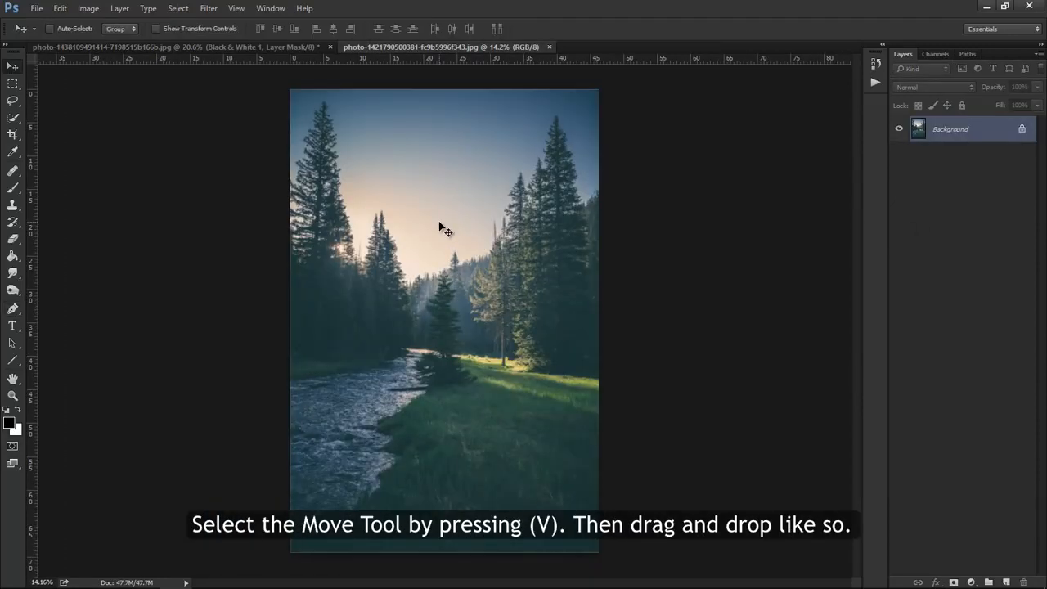
{"action": "left_click_drag", "start_coordinate": [439, 226], "coordinate": [443, 250]}
{"action": "key", "text": "ctrl+alt+g"}
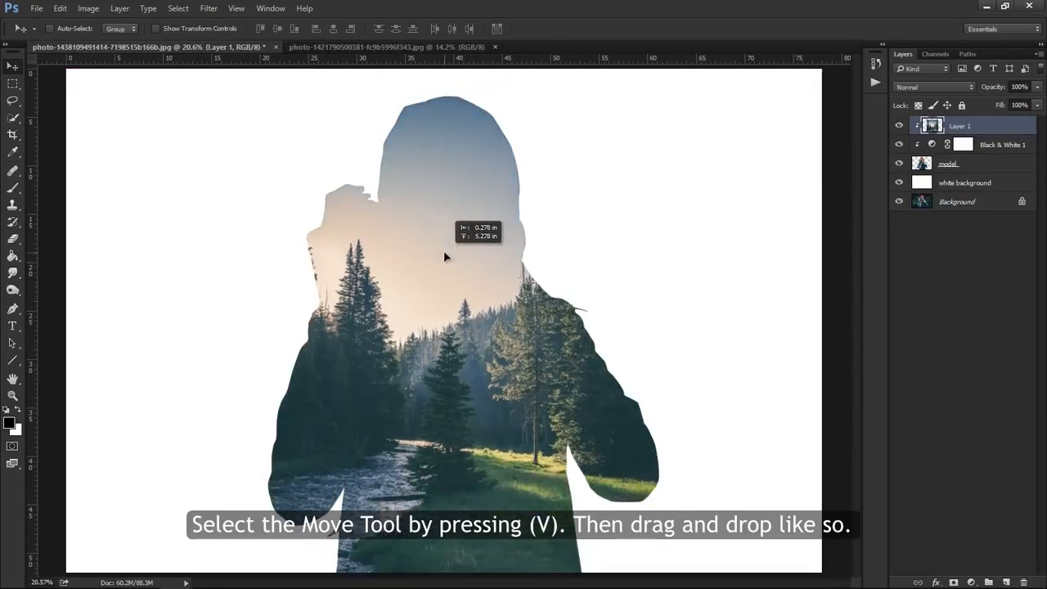
{"action": "left_click", "coordinate": [999, 128], "text": "alt"}
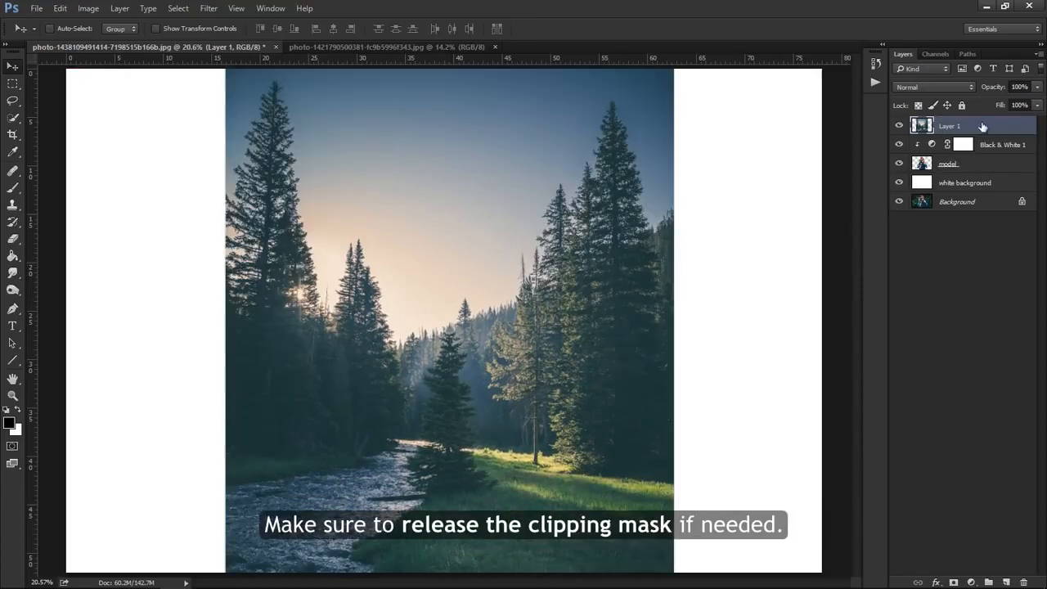
Step: Scale the forest layer to about 83.6% and move it up to align with the canvas's upper edge
{"action": "left_click", "coordinate": [12, 395]}
{"action": "left_click_drag", "start_coordinate": [461, 327], "coordinate": [439, 328]}
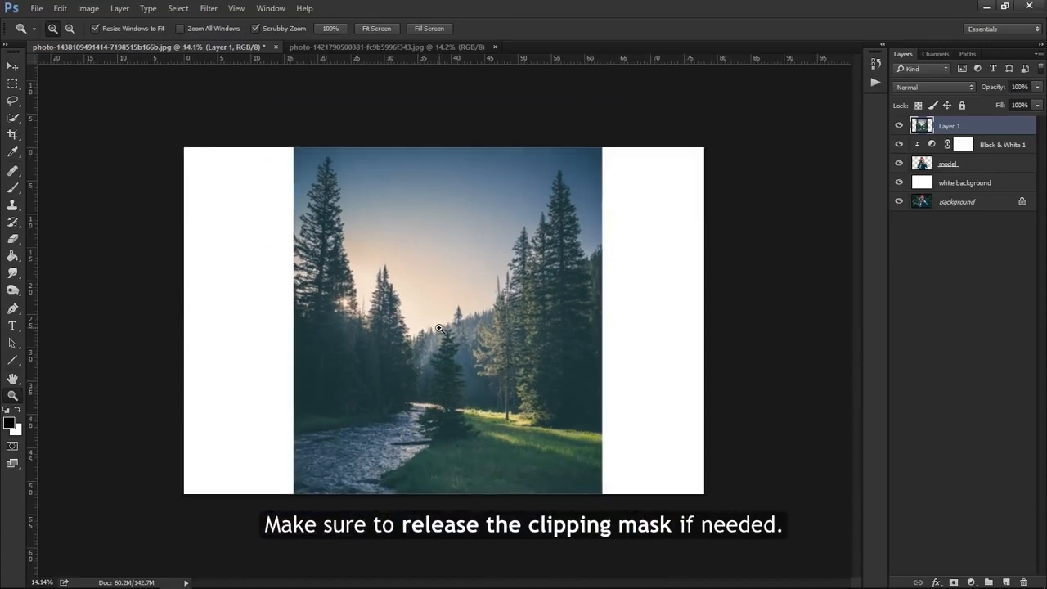
{"action": "key", "text": "ctrl+t"}
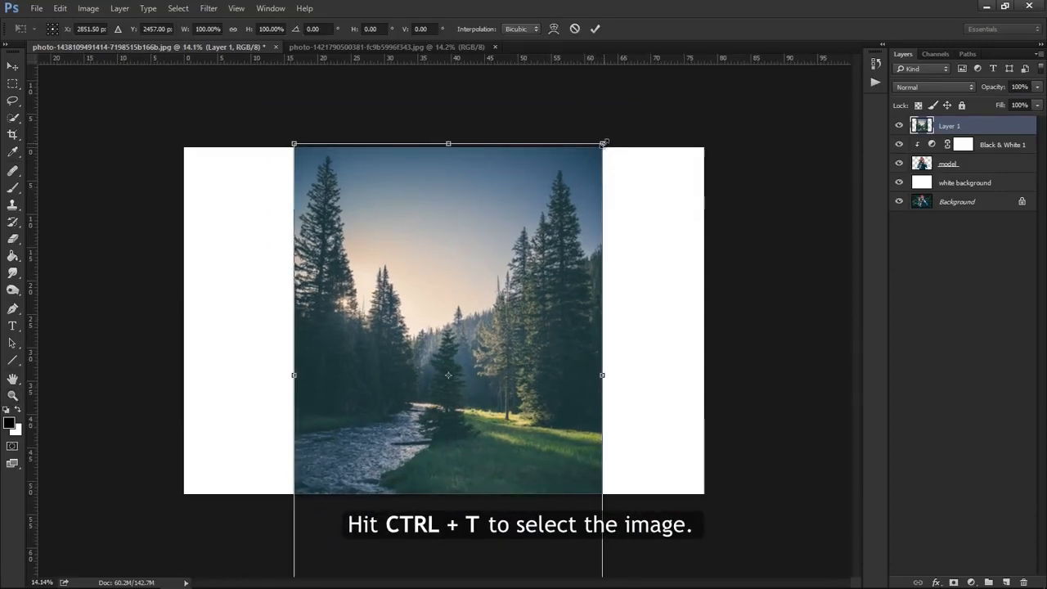
{"action": "left_click_drag", "start_coordinate": [604, 143], "coordinate": [577, 180]}
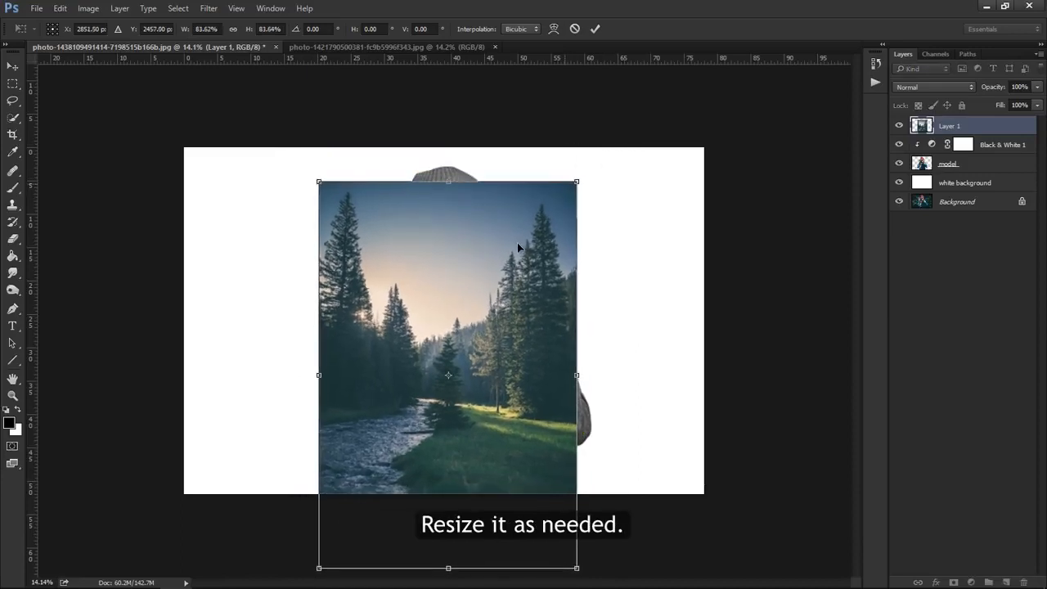
{"action": "left_click_drag", "start_coordinate": [516, 246], "coordinate": [526, 211]}
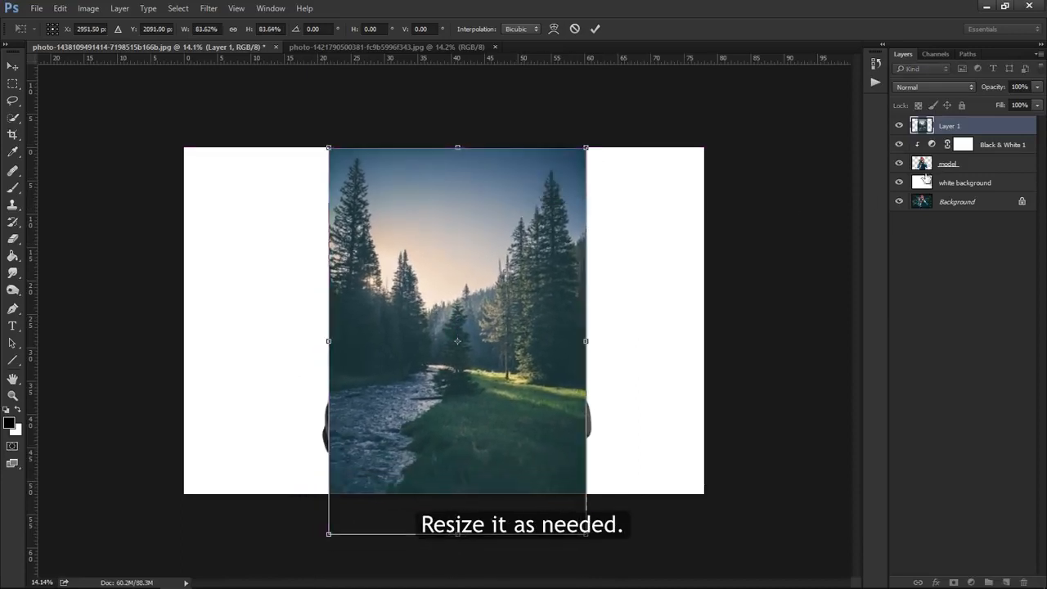
Step: Set the forest layer's opacity to 60%, position it over the model with the treeline across the beanie, and scale it to about 101.4%
{"action": "left_click_drag", "start_coordinate": [994, 88], "coordinate": [971, 92]}
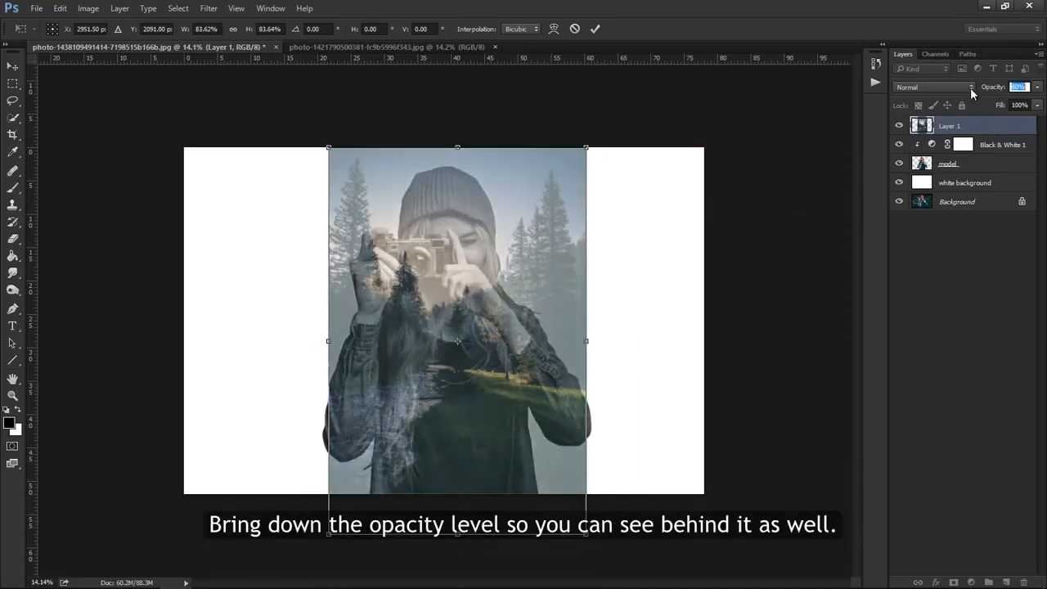
{"action": "left_click_drag", "start_coordinate": [500, 237], "coordinate": [518, 175]}
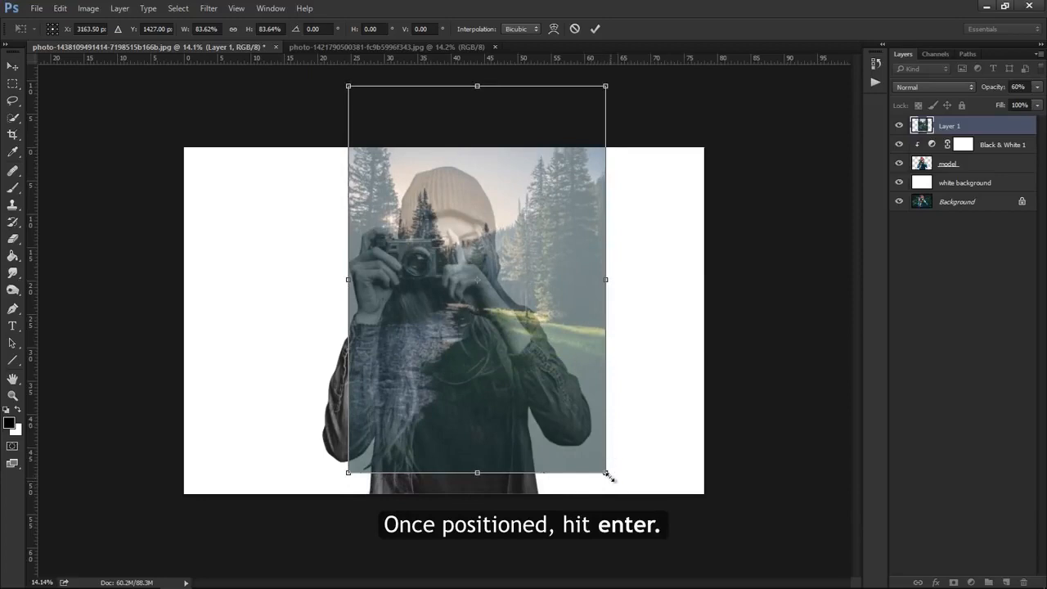
{"action": "left_click_drag", "start_coordinate": [606, 473], "coordinate": [630, 508]}
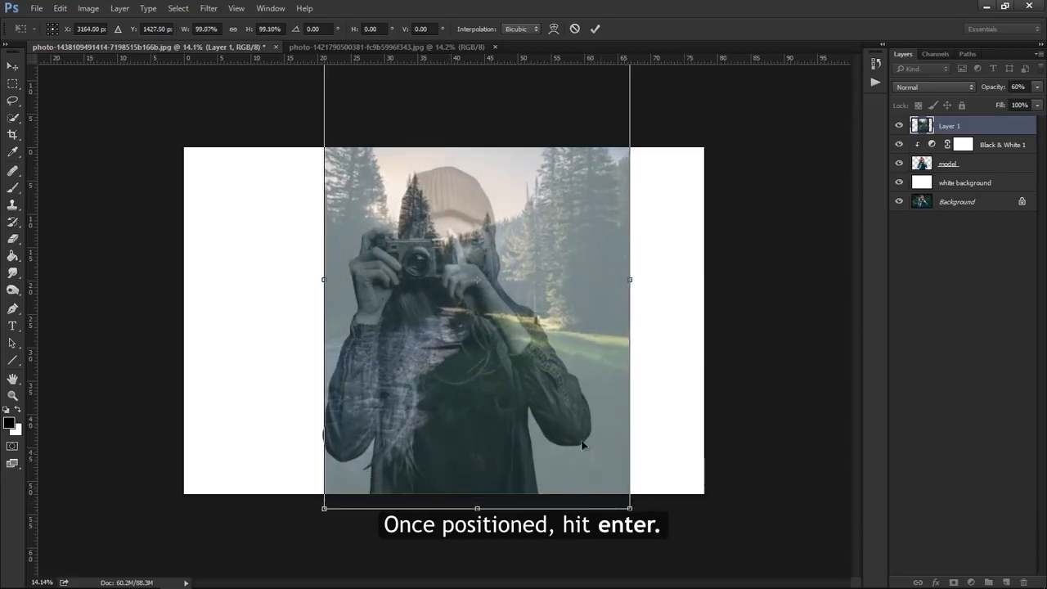
{"action": "left_click_drag", "start_coordinate": [544, 413], "coordinate": [558, 387]}
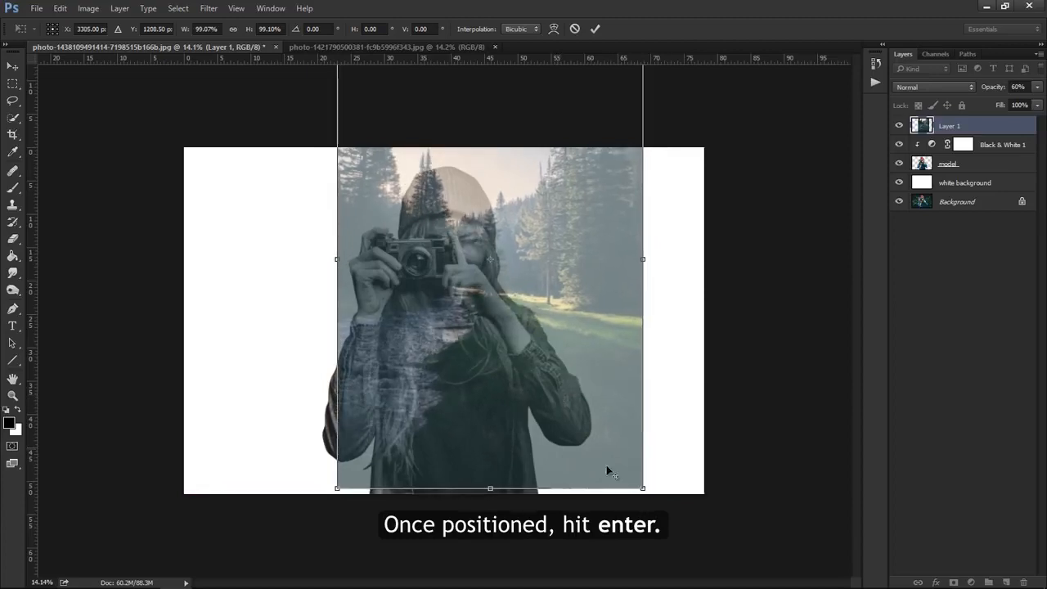
{"action": "left_click_drag", "start_coordinate": [642, 488], "coordinate": [647, 493]}
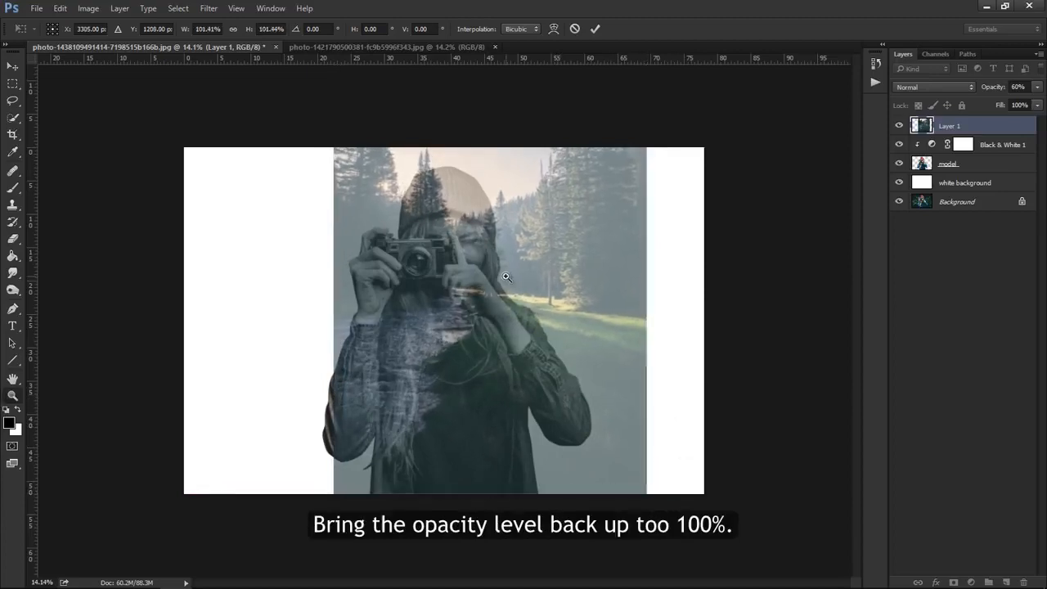
{"action": "key", "text": "Return"}
Step: Restore the forest layer's opacity to 100% and mask it to the model's silhouette
{"action": "left_click_drag", "start_coordinate": [998, 87], "coordinate": [1026, 87]}
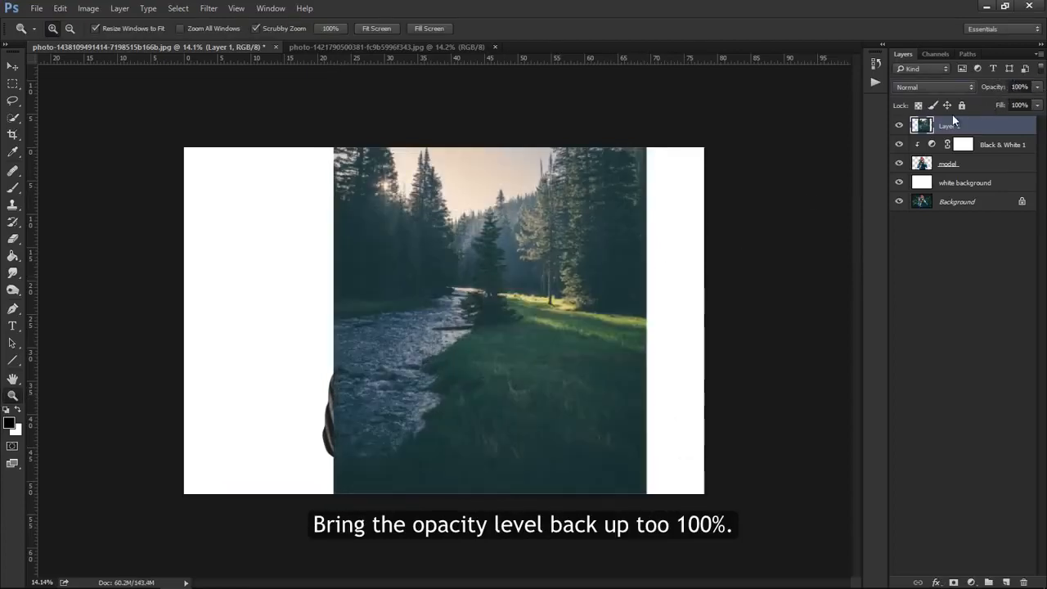
{"action": "left_click", "coordinate": [922, 166], "text": "ctrl"}
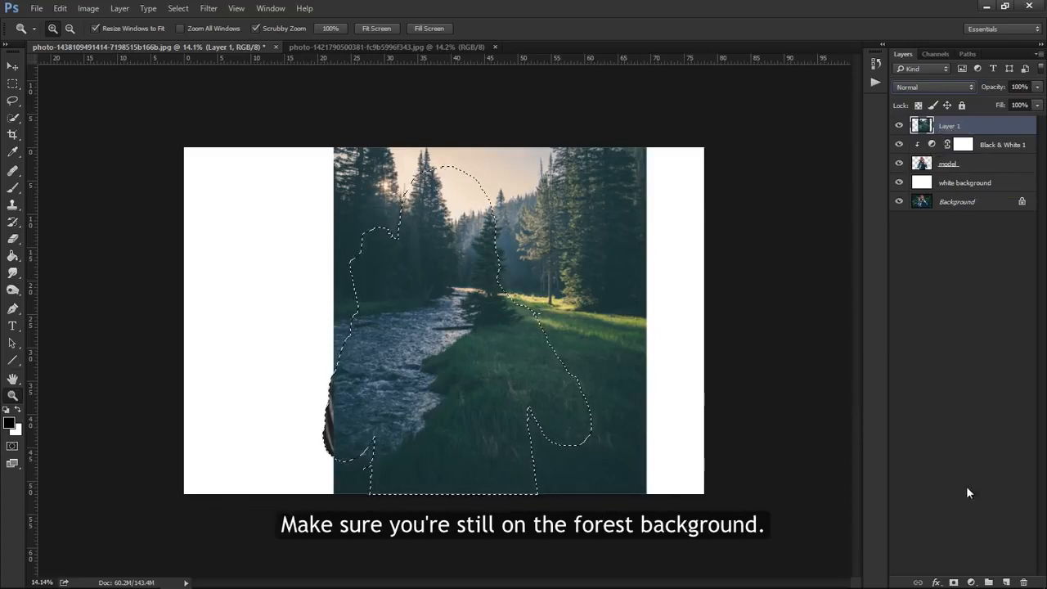
{"action": "left_click", "coordinate": [953, 582]}
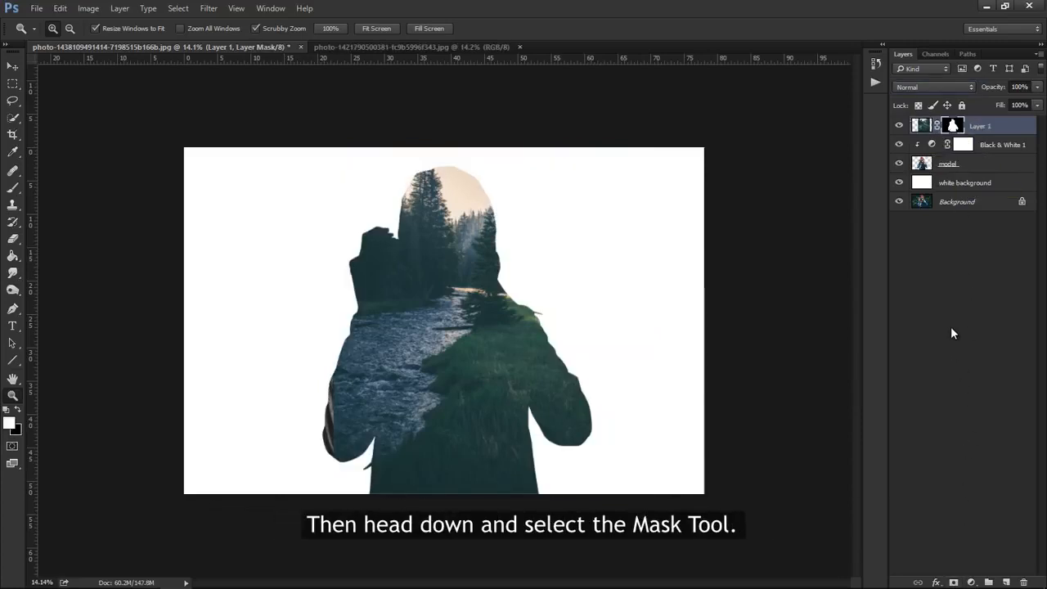
Step: Rename the masked forest photo layer as "forest"
{"action": "double_click", "coordinate": [981, 126]}
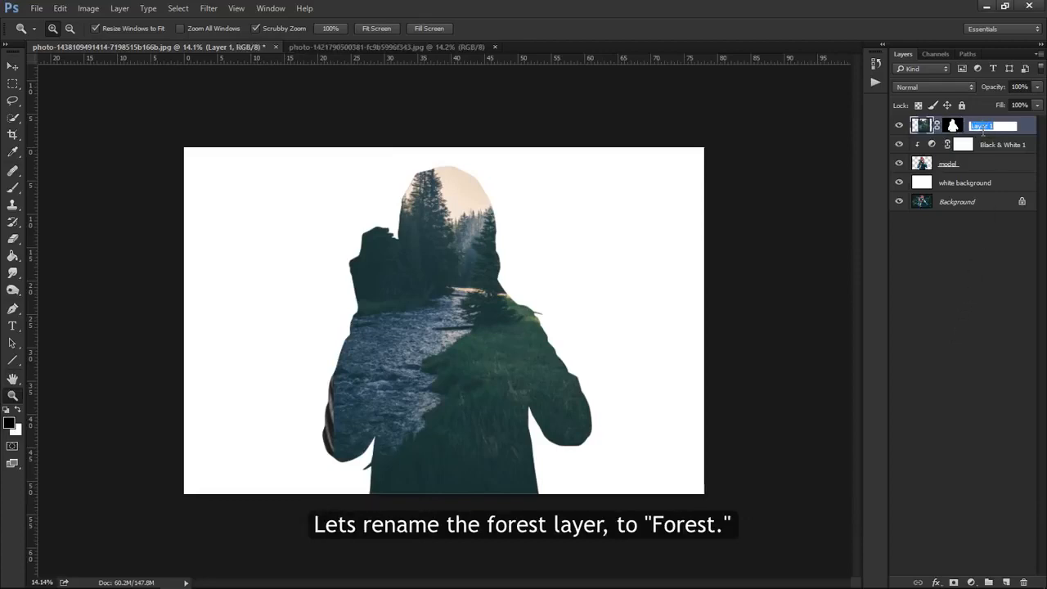
{"action": "type", "text": "forest"}
{"action": "key", "text": "Return"}
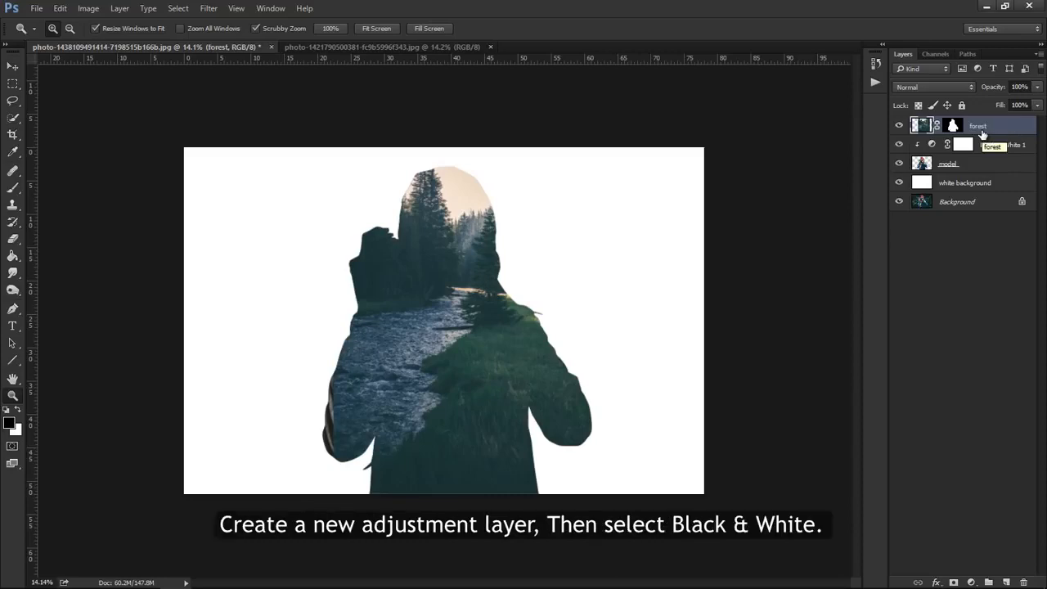
Step: Add a Black & White adjustment layer above the forest layer with the Default preset
{"action": "left_click", "coordinate": [971, 582]}
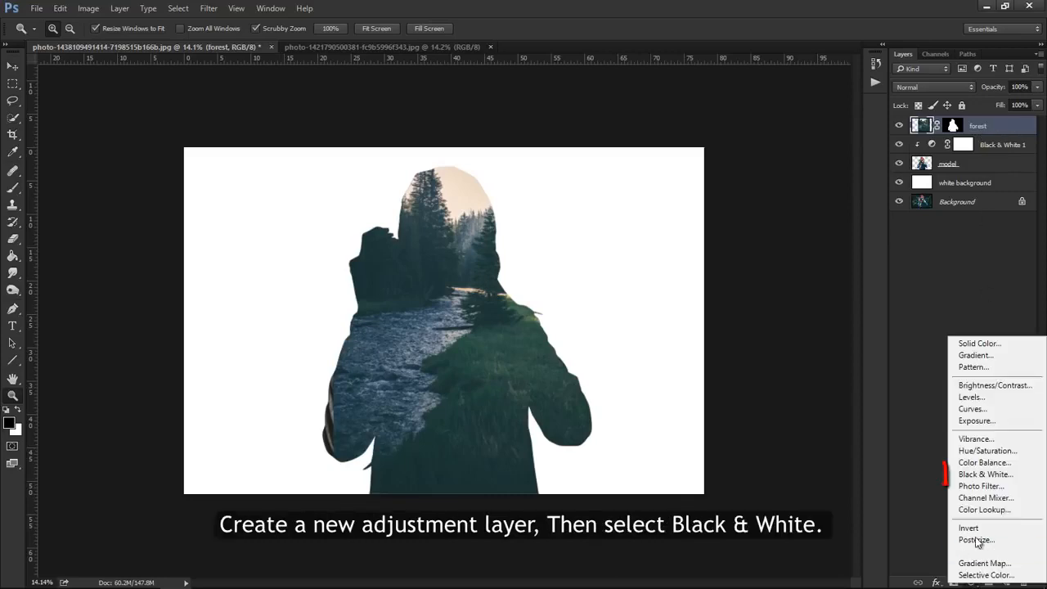
{"action": "left_click", "coordinate": [954, 476]}
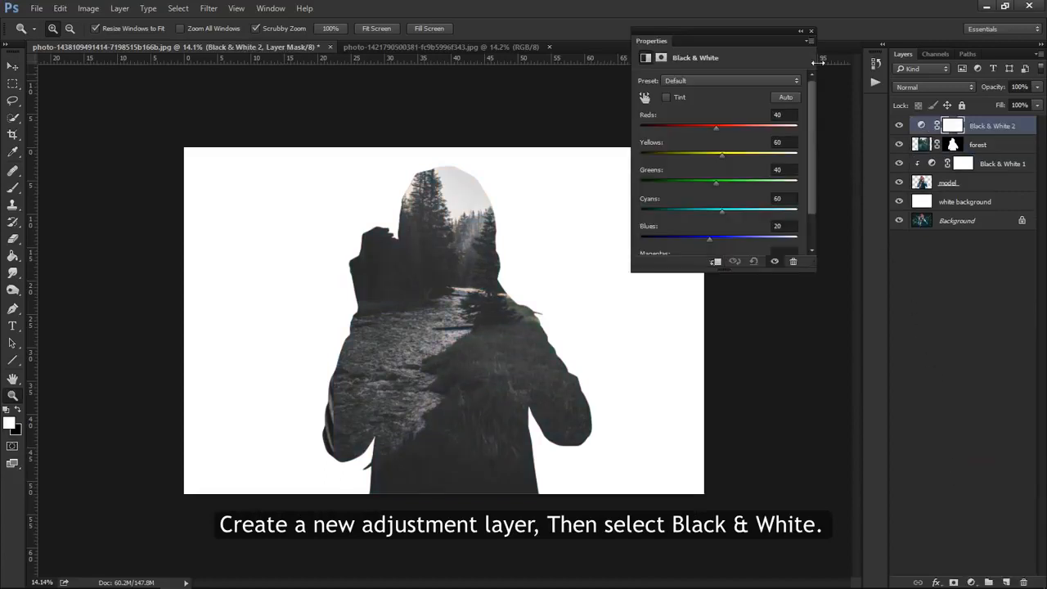
{"action": "left_click", "coordinate": [810, 31]}
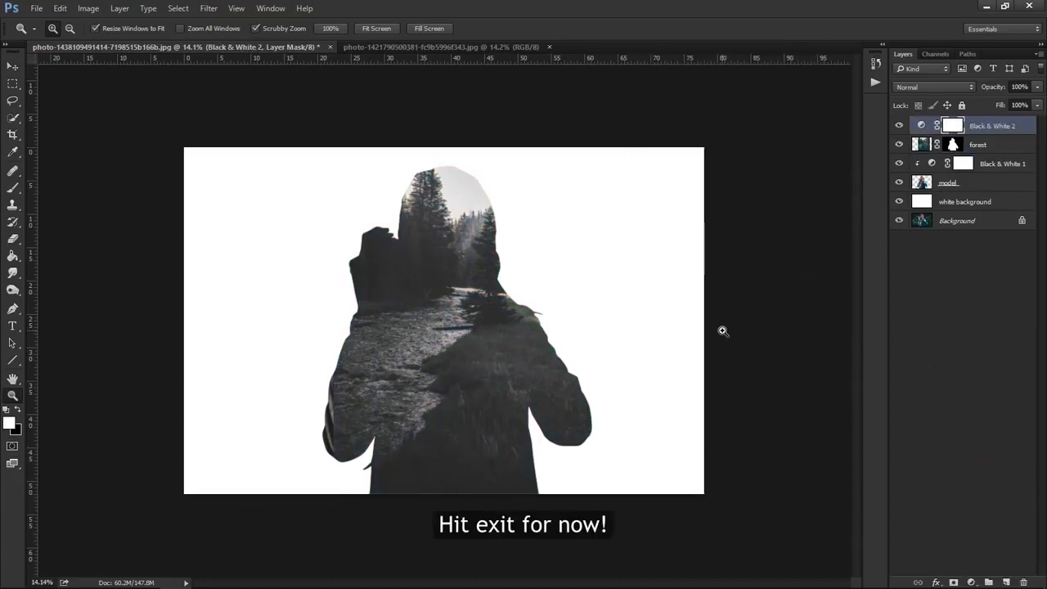
Step: Set the forest layer's blending mode to Lighten
{"action": "left_click", "coordinate": [920, 146]}
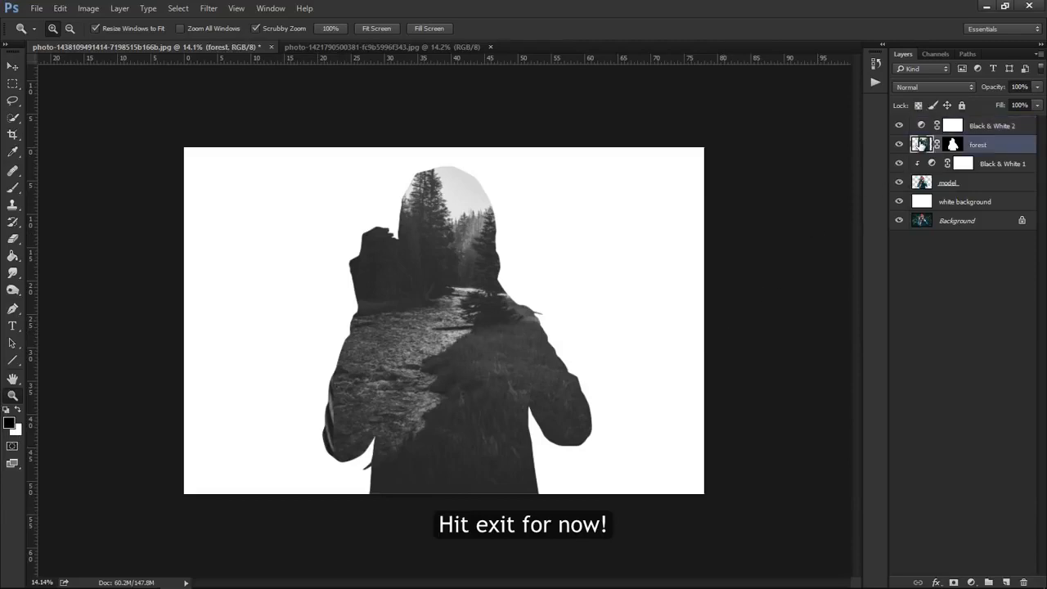
{"action": "left_click", "coordinate": [932, 86]}
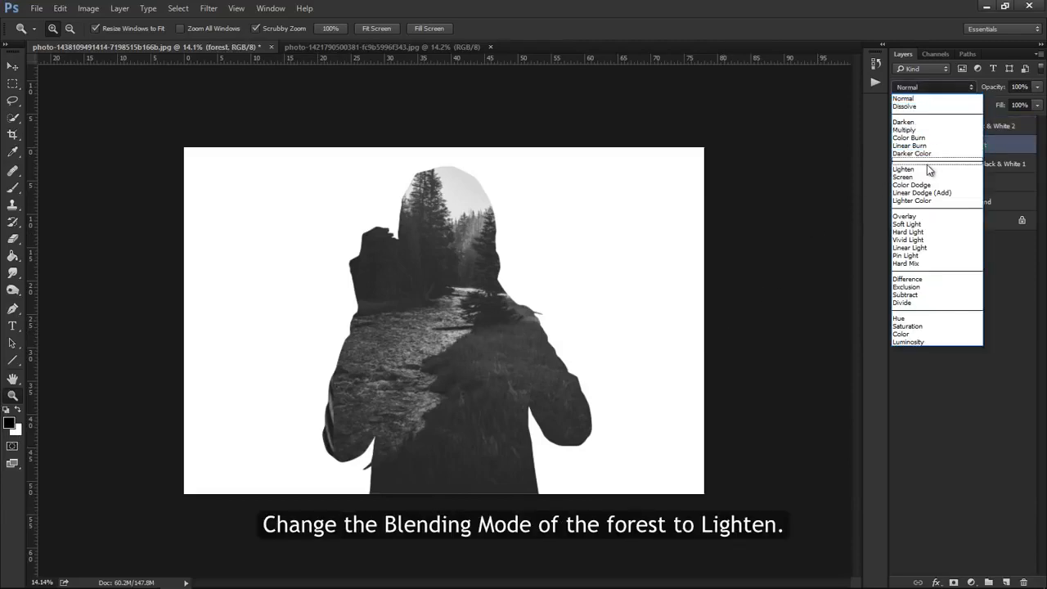
{"action": "left_click", "coordinate": [928, 170]}
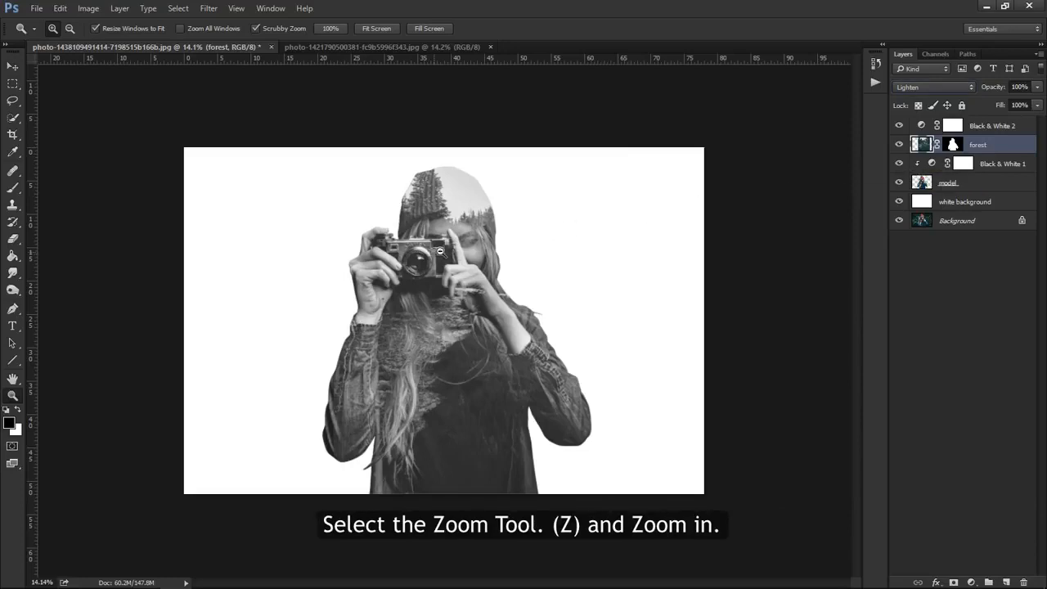
Step: Clip the upper Black & White adjustment to the forest layer and set Reds to 288, Yellows to 211 and Greens to 16
{"action": "left_click_drag", "start_coordinate": [440, 251], "coordinate": [460, 252]}
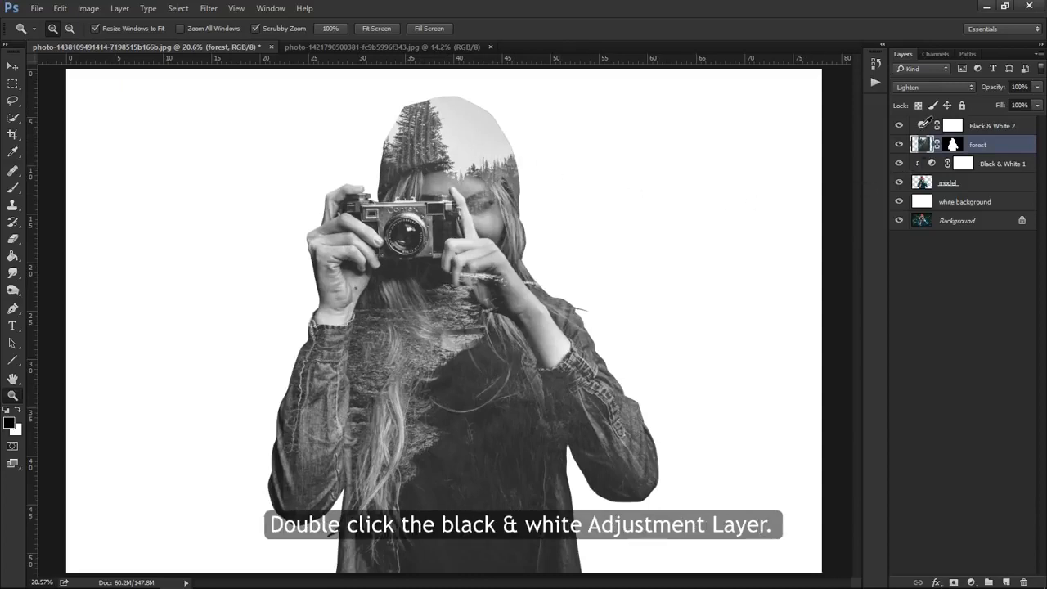
{"action": "double_click", "coordinate": [924, 124]}
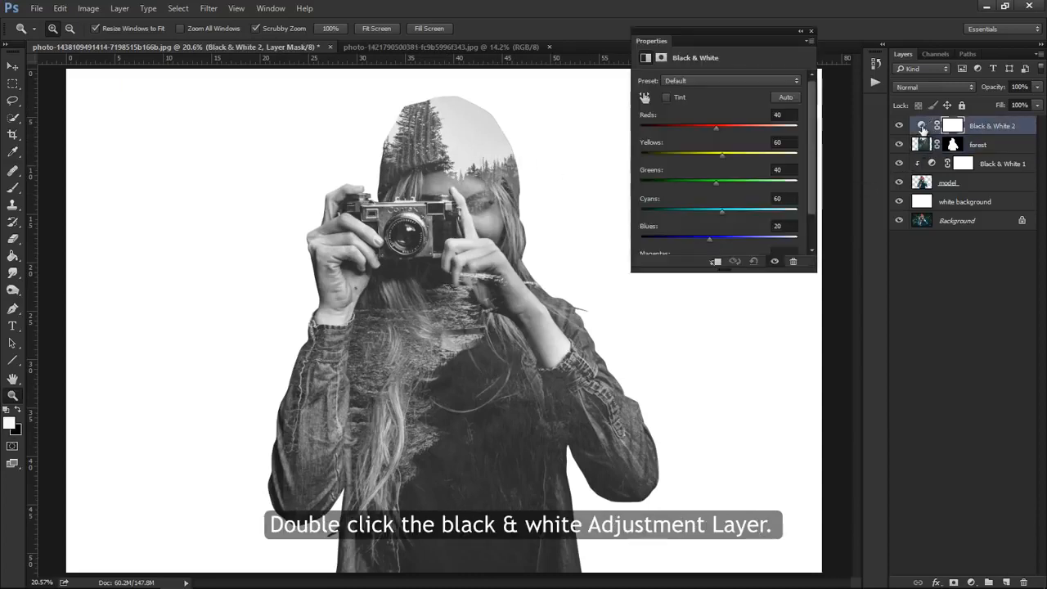
{"action": "left_click", "coordinate": [715, 261]}
{"action": "left_click_drag", "start_coordinate": [716, 127], "coordinate": [792, 126]}
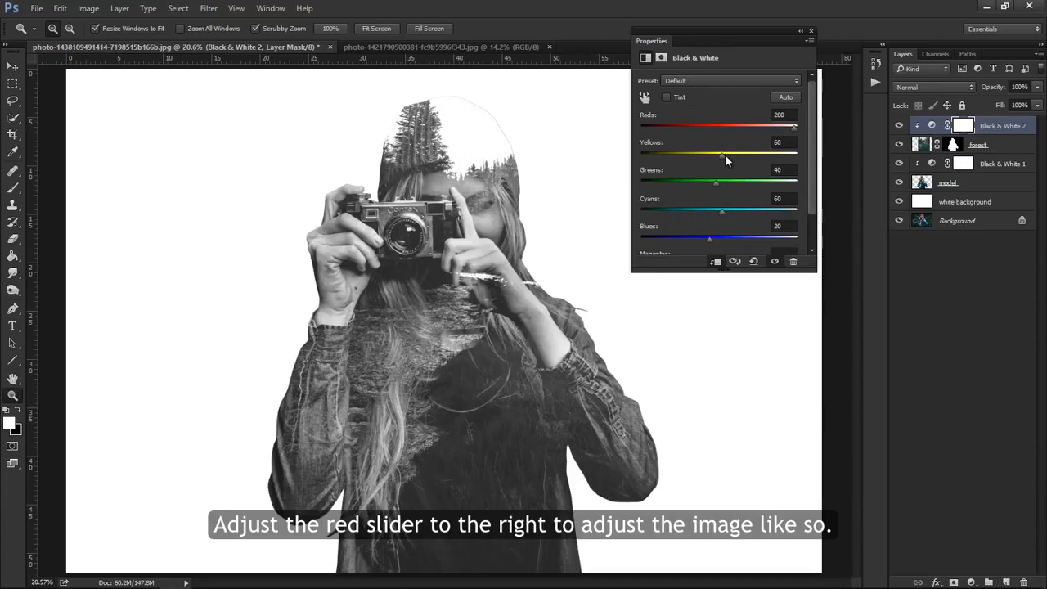
{"action": "left_click_drag", "start_coordinate": [726, 160], "coordinate": [771, 154]}
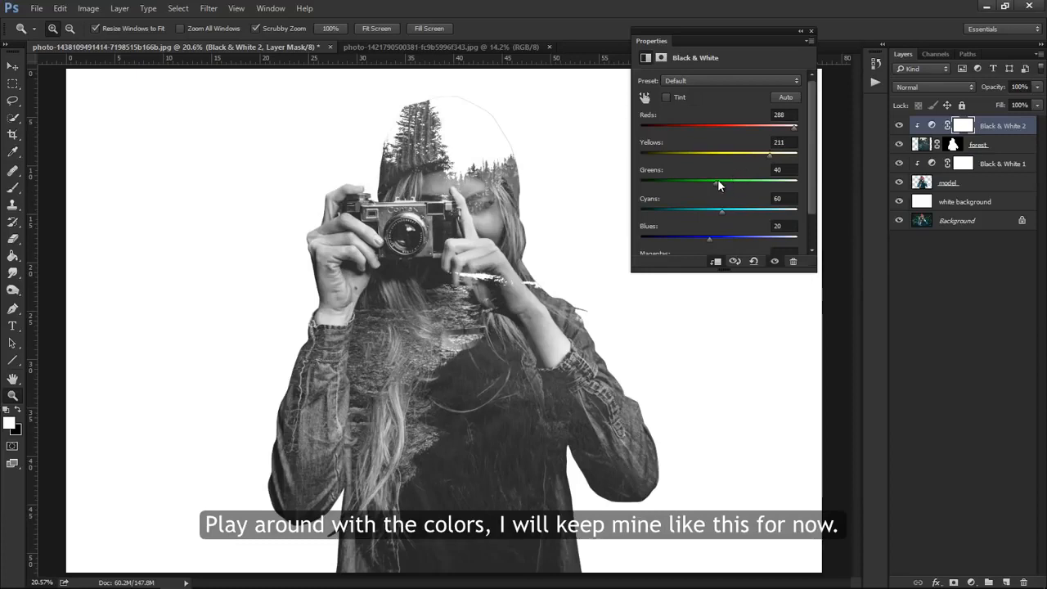
{"action": "mouse_move", "coordinate": [717, 181]}
{"action": "left_mouse_down"}
{"action": "mouse_move", "coordinate": [776, 180]}
{"action": "mouse_move", "coordinate": [694, 181]}
{"action": "mouse_move", "coordinate": [807, 182]}
{"action": "mouse_move", "coordinate": [655, 180]}
{"action": "mouse_move", "coordinate": [706, 181]}
{"action": "left_mouse_up"}
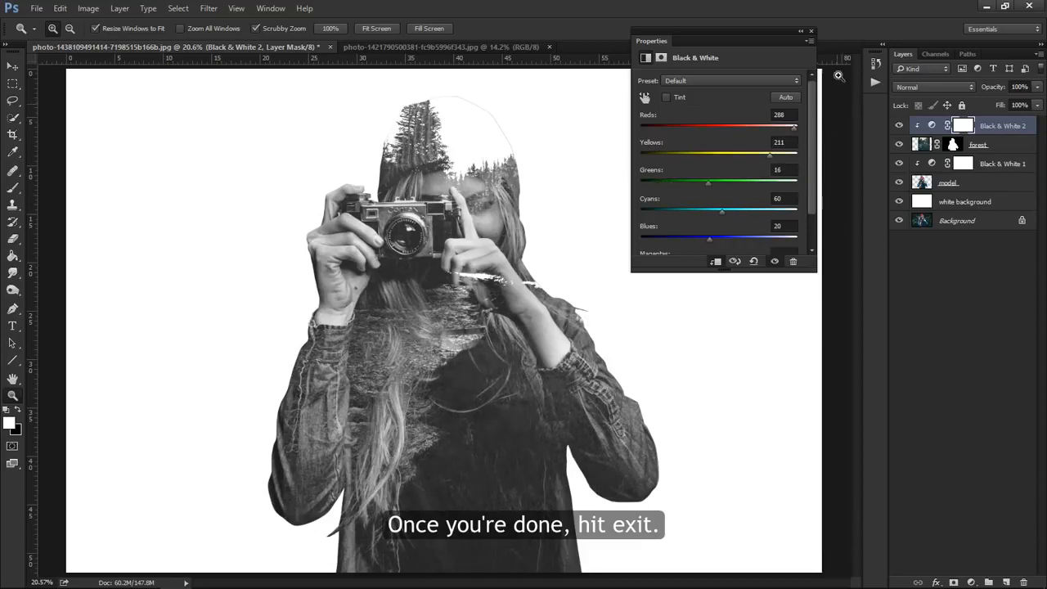
{"action": "left_click", "coordinate": [811, 31]}
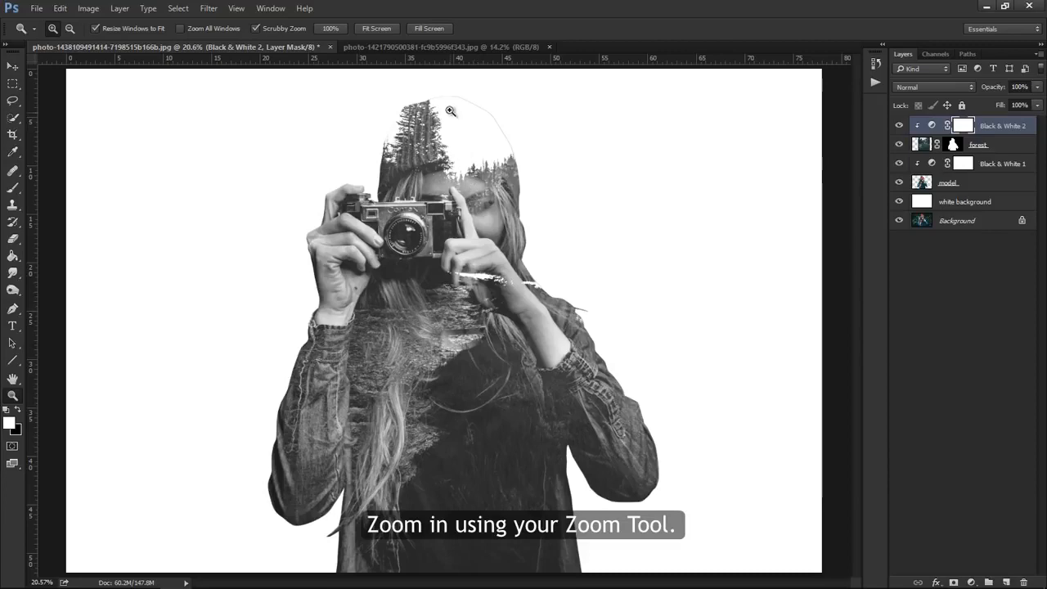
Step: Create a new layer above the upper Black & White adjustment and name it "touch ups"
{"action": "left_click_drag", "start_coordinate": [451, 112], "coordinate": [504, 106]}
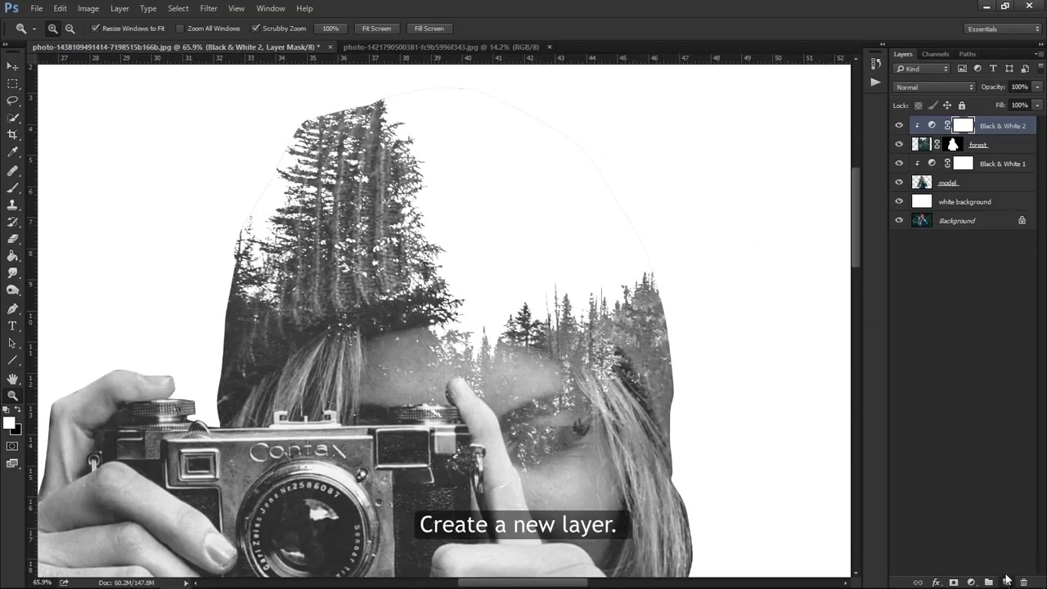
{"action": "left_click", "coordinate": [1005, 581]}
{"action": "double_click", "coordinate": [960, 125]}
{"action": "type", "text": "T"}
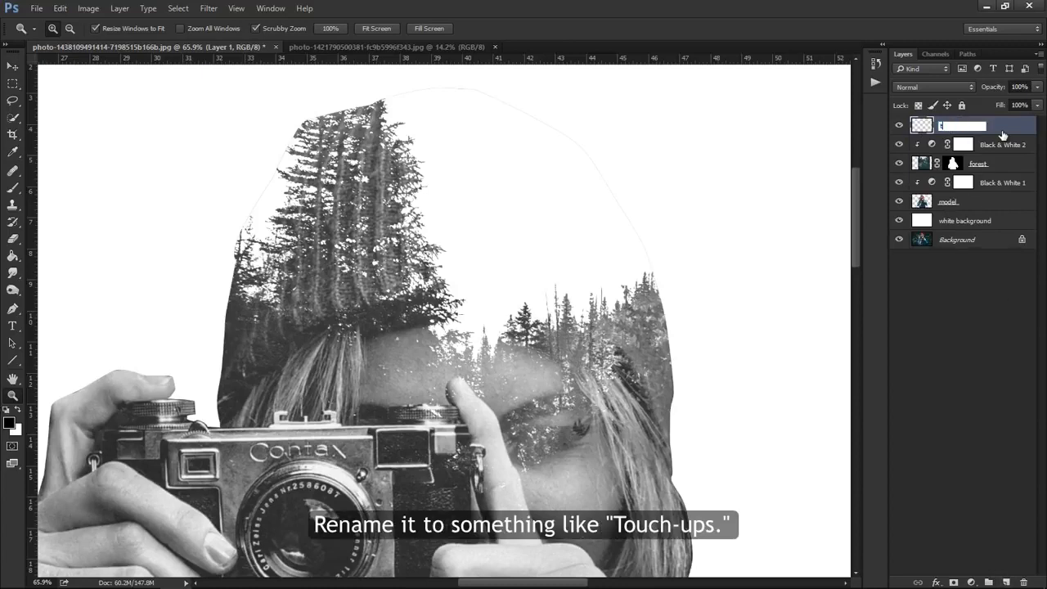
{"action": "type", "text": "ouch ups"}
{"action": "key", "text": "Return"}
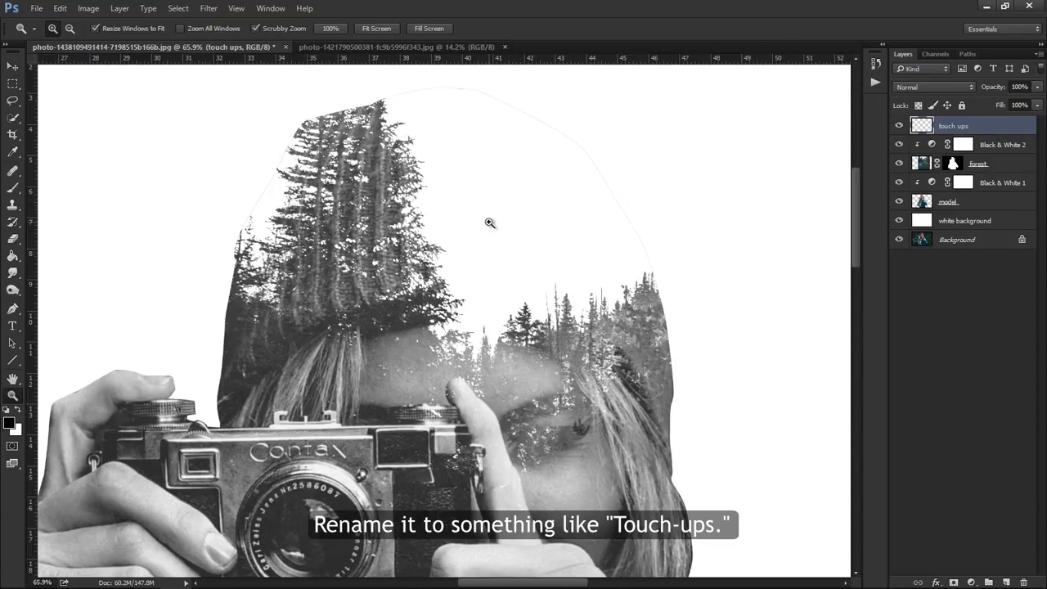
Step: Paint over the faint outline along the crown and the bare side of the head with a white, hard round 35 px brush
{"action": "left_click", "coordinate": [21, 410]}
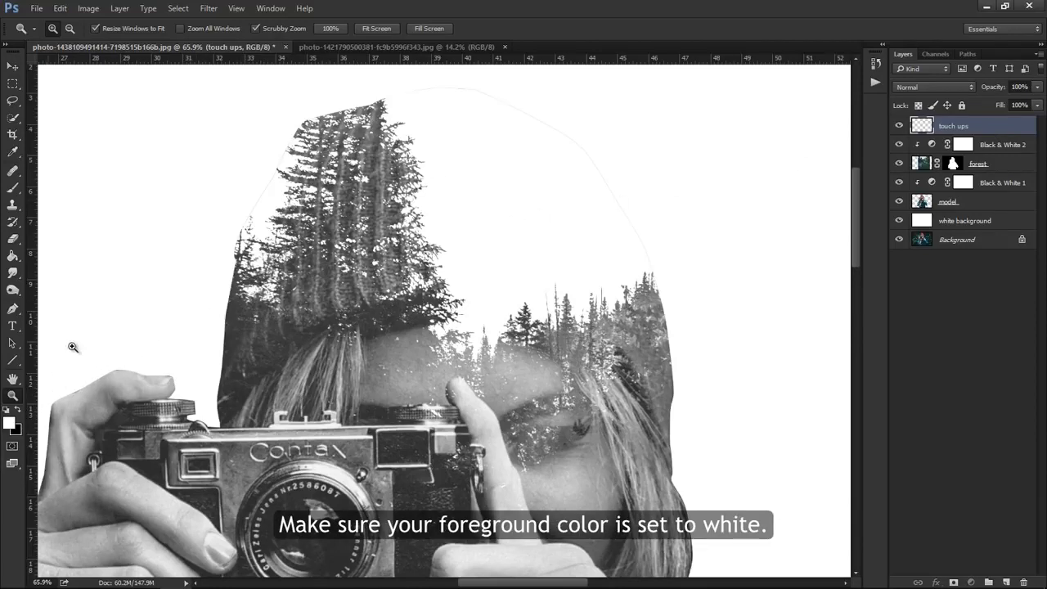
{"action": "key", "text": "b"}
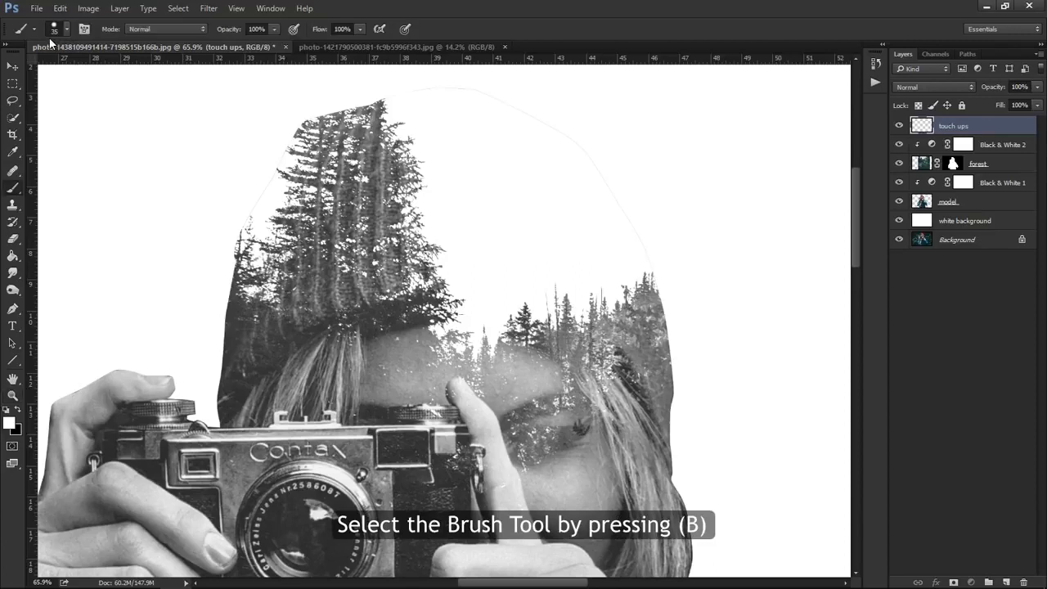
{"action": "left_click", "coordinate": [67, 29]}
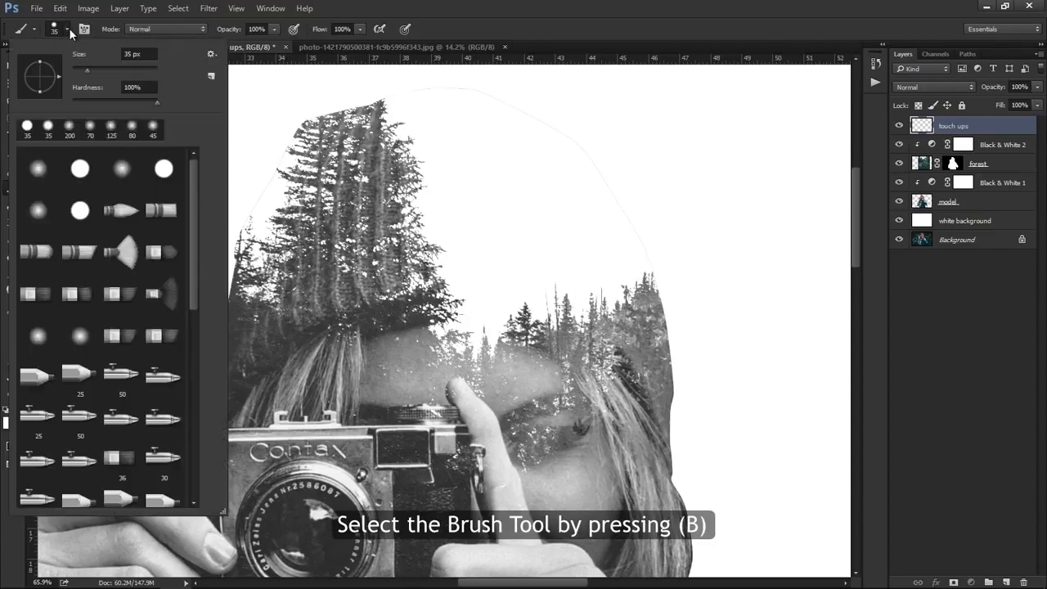
{"action": "double_click", "coordinate": [81, 172]}
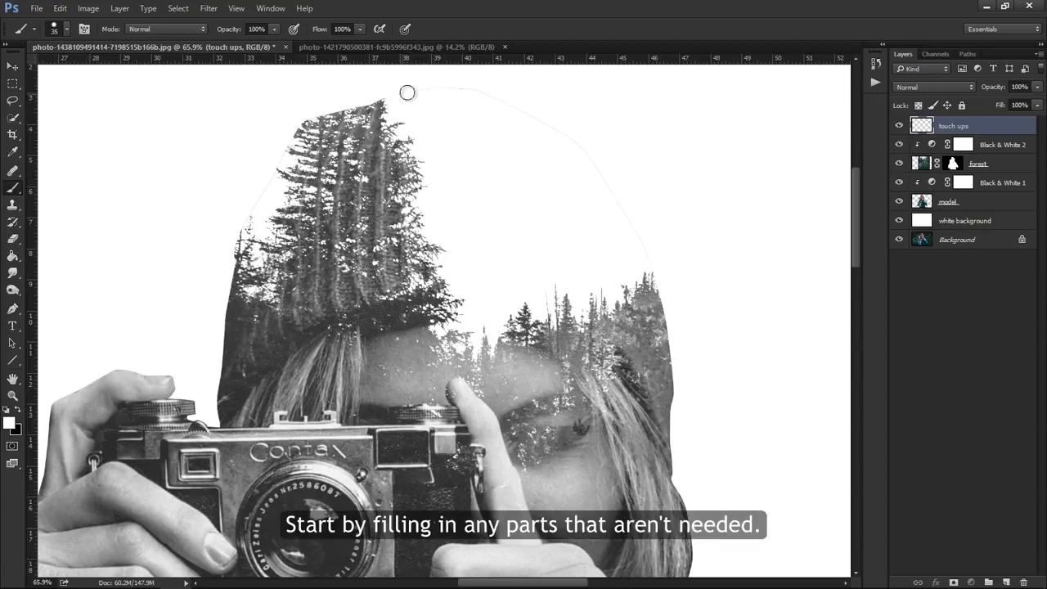
{"action": "mouse_move", "coordinate": [543, 122]}
{"action": "left_mouse_down"}
{"action": "mouse_move", "coordinate": [601, 172]}
{"action": "mouse_move", "coordinate": [655, 264]}
{"action": "mouse_move", "coordinate": [651, 252]}
{"action": "left_mouse_up"}
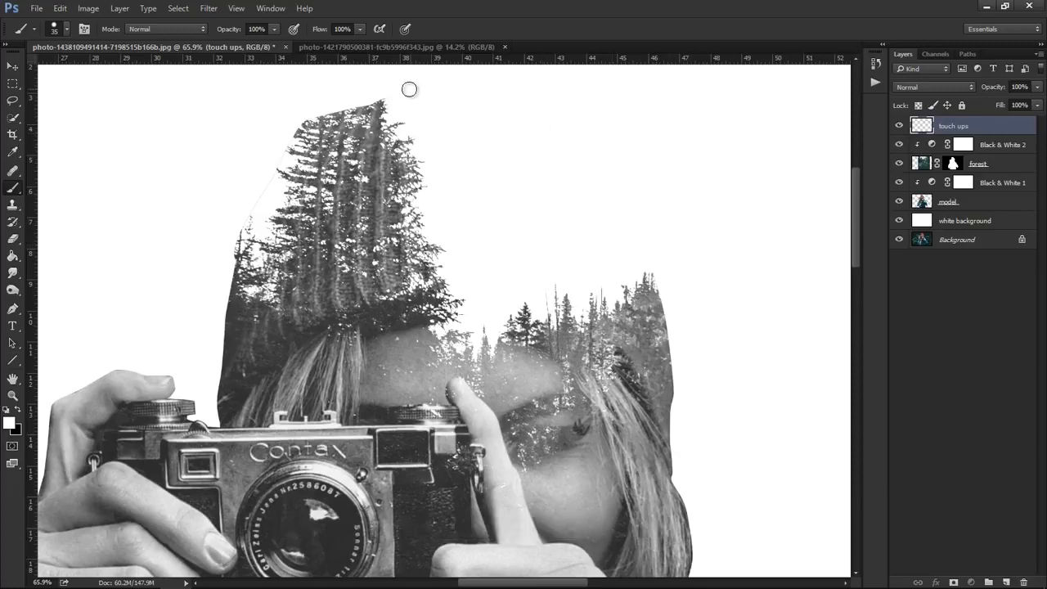
Step: Reduce the brush size and paint white over the faint head outline beside the tall tree
{"action": "key", "text": "z"}
{"action": "left_click_drag", "start_coordinate": [400, 98], "coordinate": [440, 99]}
{"action": "key", "text": "b"}
{"action": "key", "text": "bracketleft"}
{"action": "key", "text": "bracketleft"}
{"action": "key", "text": "bracketleft"}
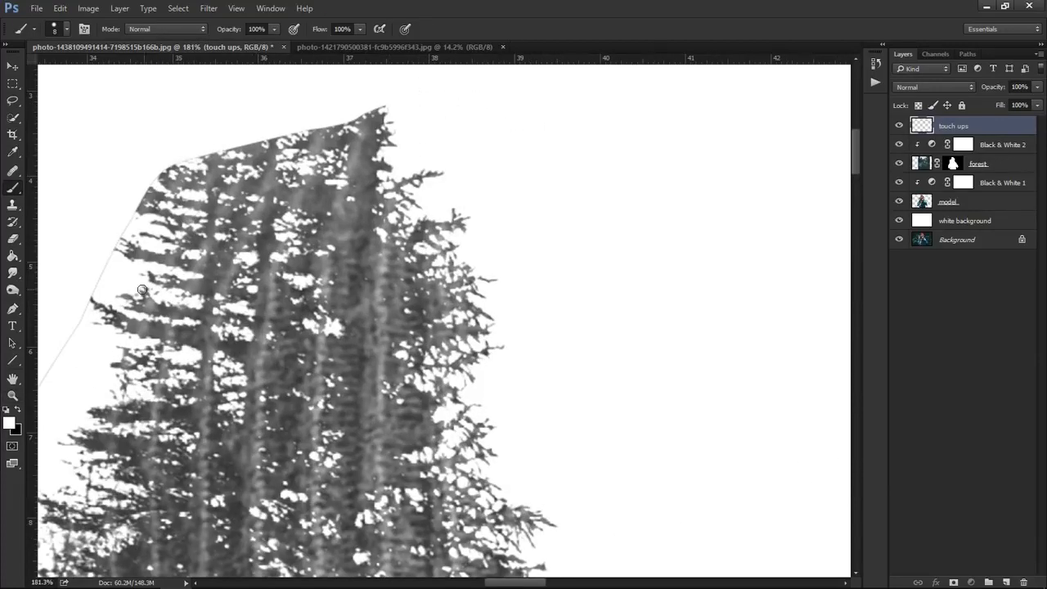
{"action": "mouse_move", "coordinate": [98, 286]}
{"action": "left_mouse_down"}
{"action": "mouse_move", "coordinate": [211, 292]}
{"action": "mouse_move", "coordinate": [305, 324]}
{"action": "left_mouse_up"}
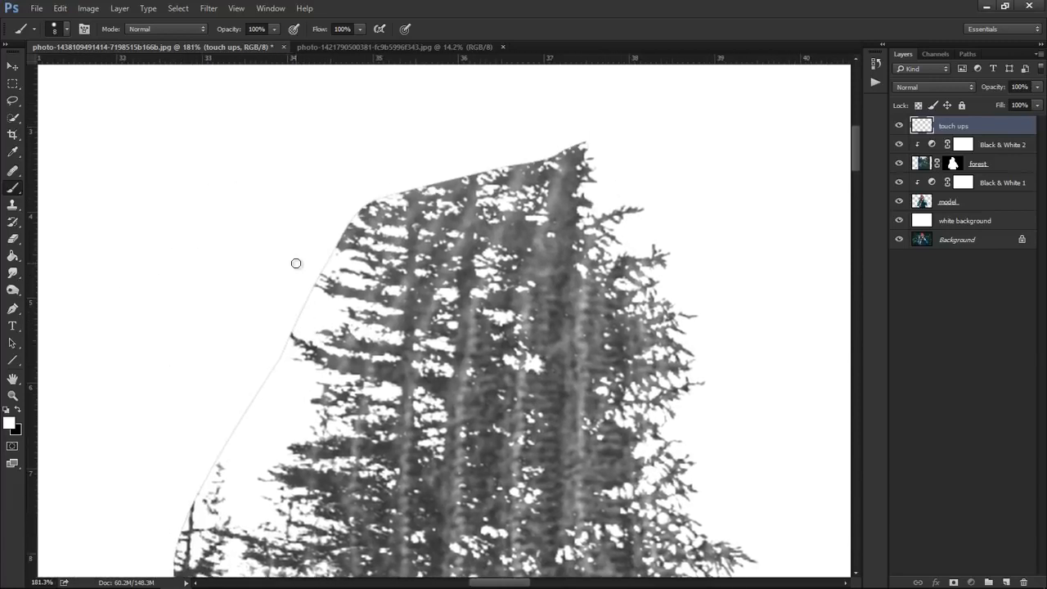
{"action": "mouse_move", "coordinate": [333, 254]}
{"action": "left_mouse_down"}
{"action": "mouse_move", "coordinate": [311, 269]}
{"action": "mouse_move", "coordinate": [307, 313]}
{"action": "mouse_move", "coordinate": [296, 323]}
{"action": "mouse_move", "coordinate": [302, 305]}
{"action": "mouse_move", "coordinate": [278, 337]}
{"action": "mouse_move", "coordinate": [191, 463]}
{"action": "left_mouse_up"}
{"action": "scroll", "coordinate": [152, 361], "scroll_direction": "down", "scroll_amount": 3}
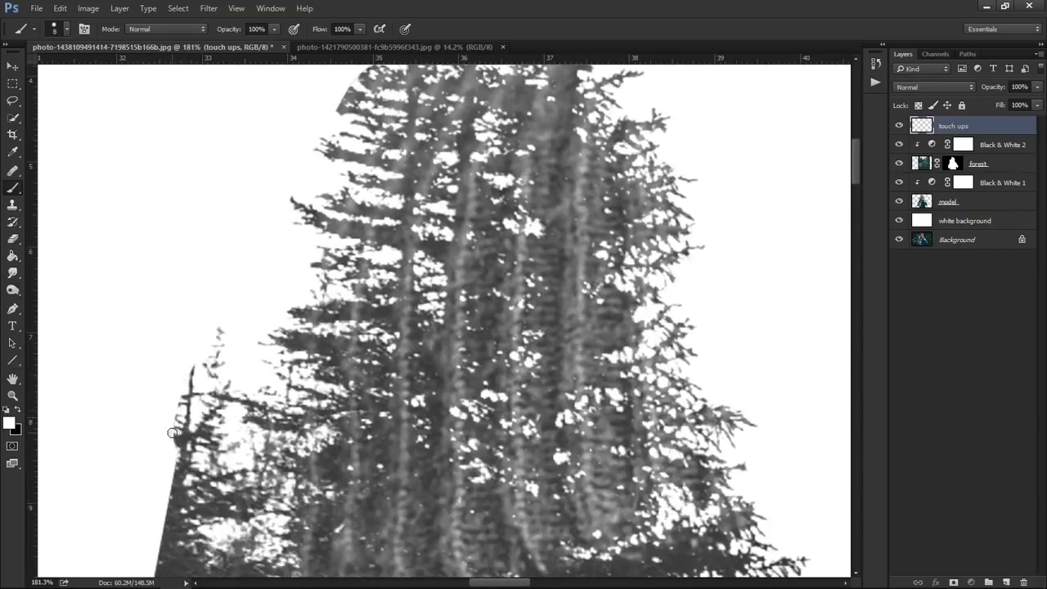
Step: Paint white notches along the tall tree's straight-cut top edge and compare the result with the touch ups layer hidden and shown
{"action": "scroll", "coordinate": [341, 308], "scroll_direction": "up", "scroll_amount": 4}
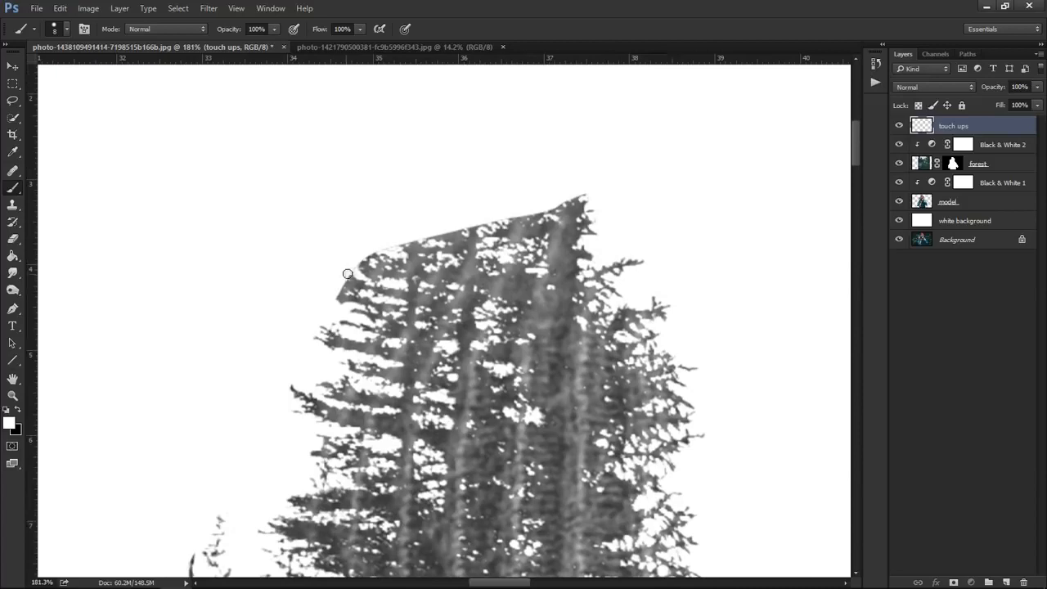
{"action": "left_click_drag", "start_coordinate": [374, 248], "coordinate": [392, 249]}
{"action": "left_click_drag", "start_coordinate": [491, 223], "coordinate": [500, 217]}
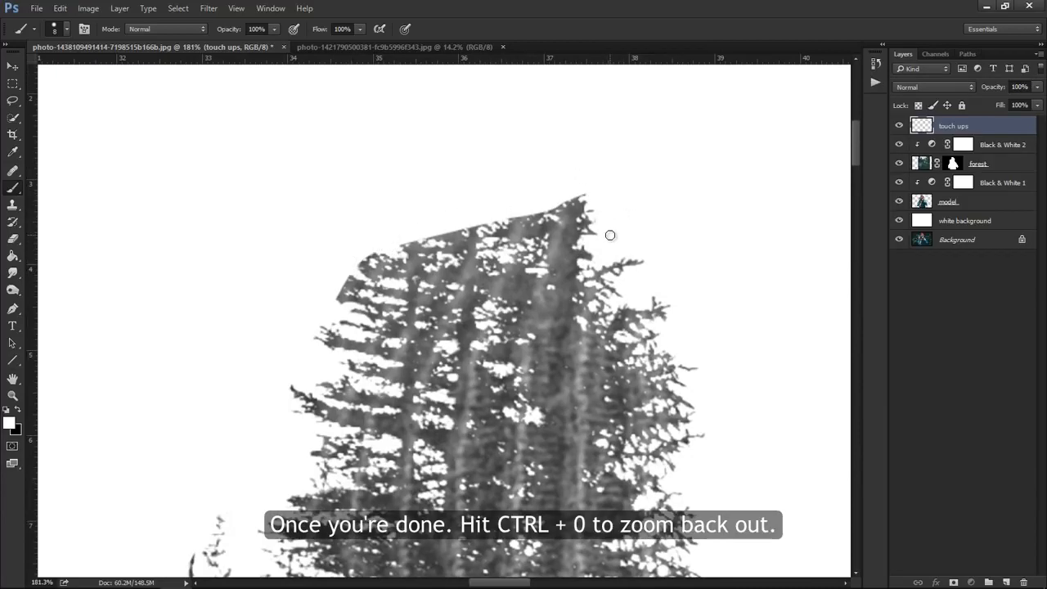
{"action": "key", "text": "ctrl+0"}
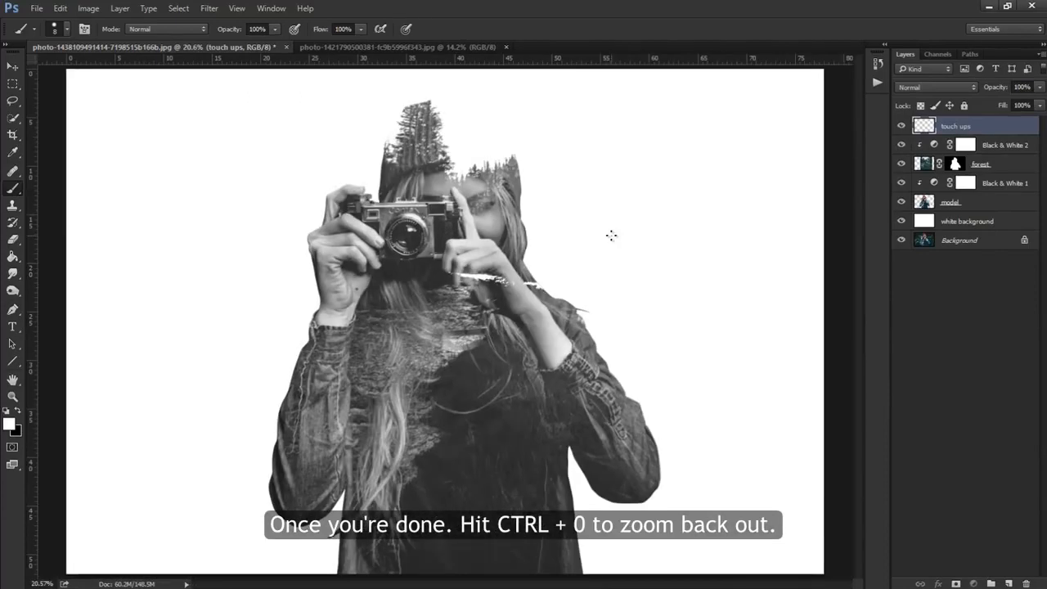
{"action": "left_click", "coordinate": [901, 125]}
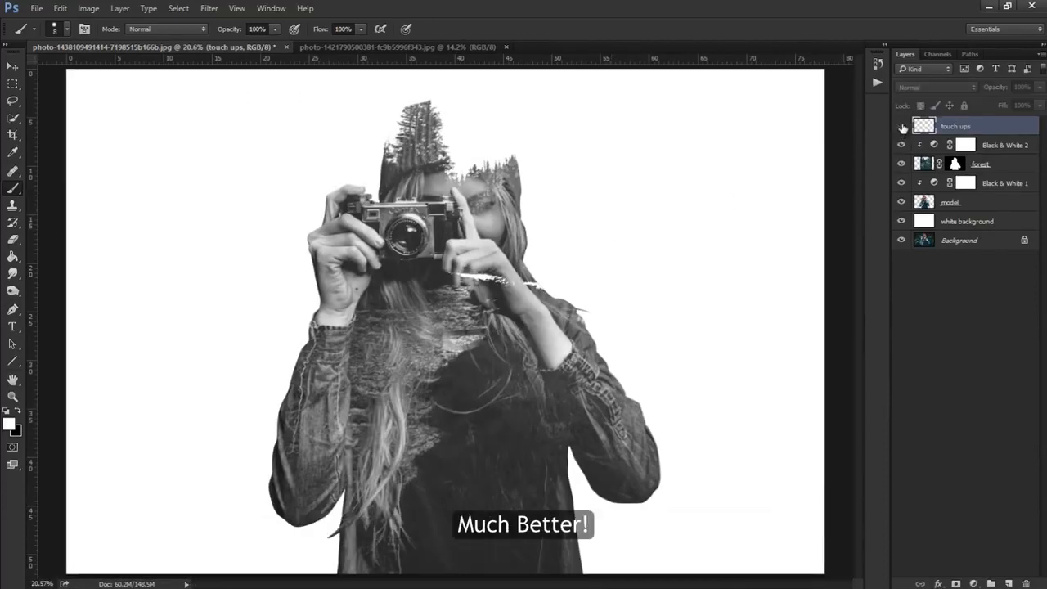
{"action": "left_click", "coordinate": [902, 126]}
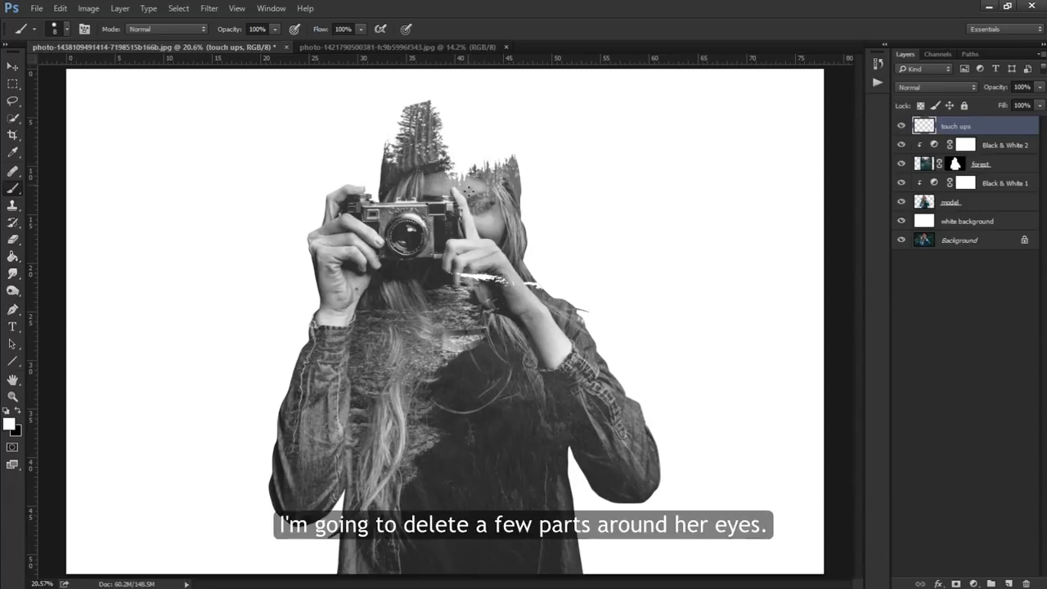
Step: Target the forest layer's mask and set up a soft-edged brush with black as the foreground color
{"action": "key", "text": "z"}
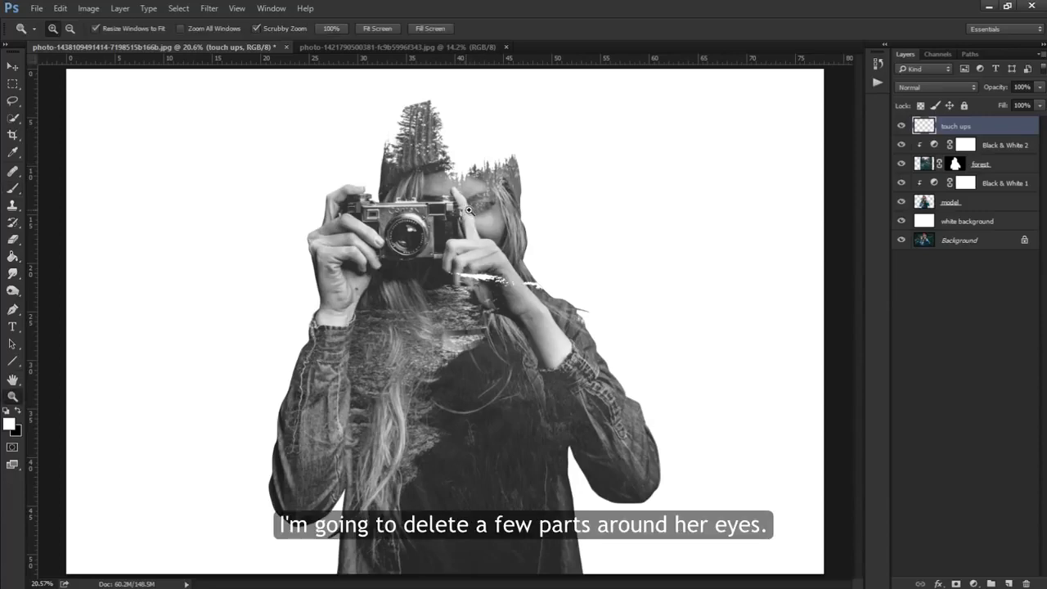
{"action": "left_click_drag", "start_coordinate": [486, 201], "coordinate": [561, 196]}
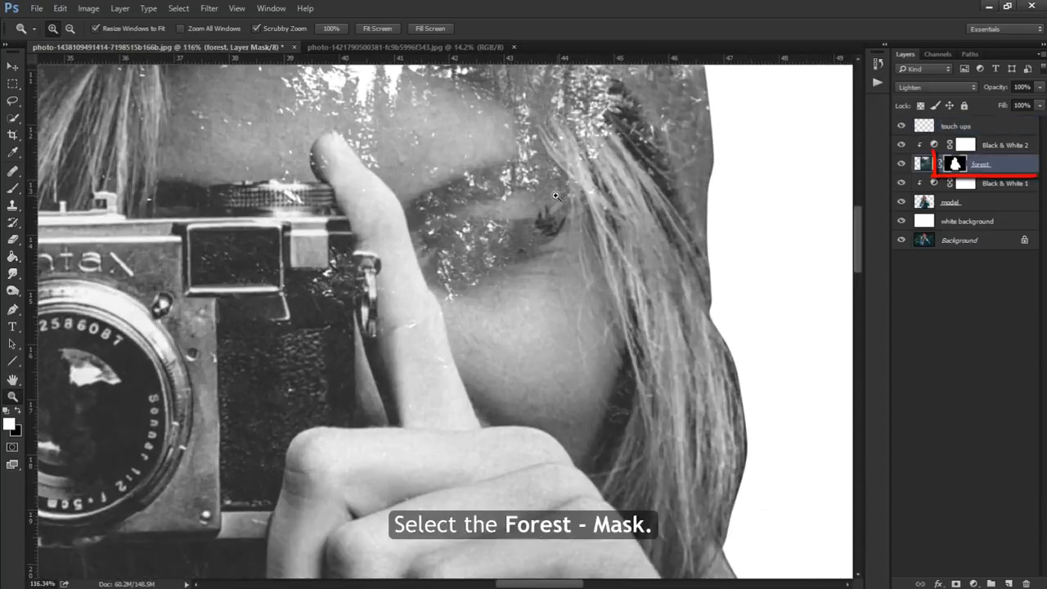
{"action": "left_click", "coordinate": [953, 164]}
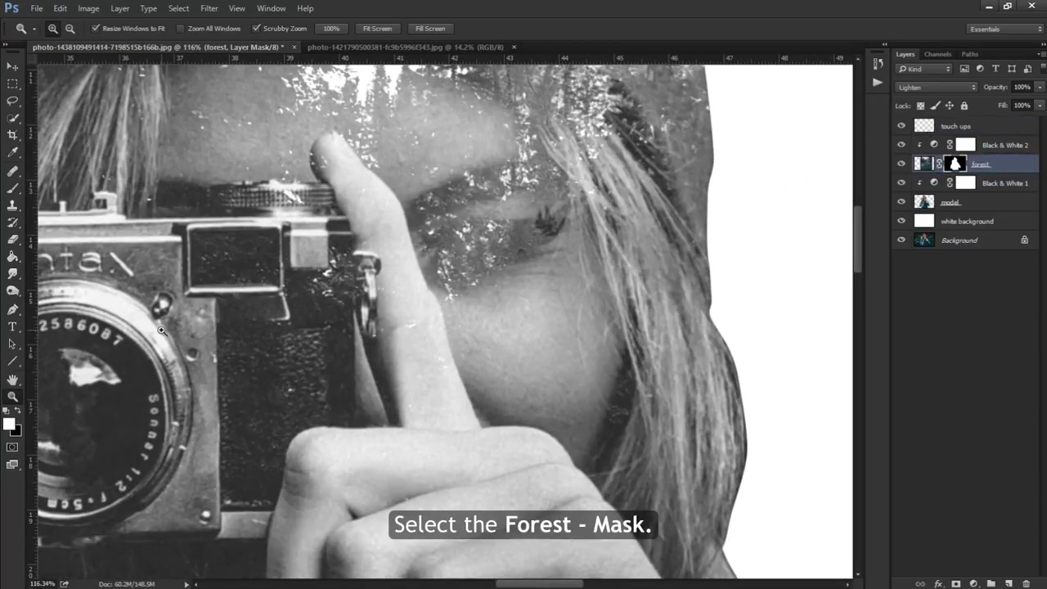
{"action": "left_click", "coordinate": [17, 412]}
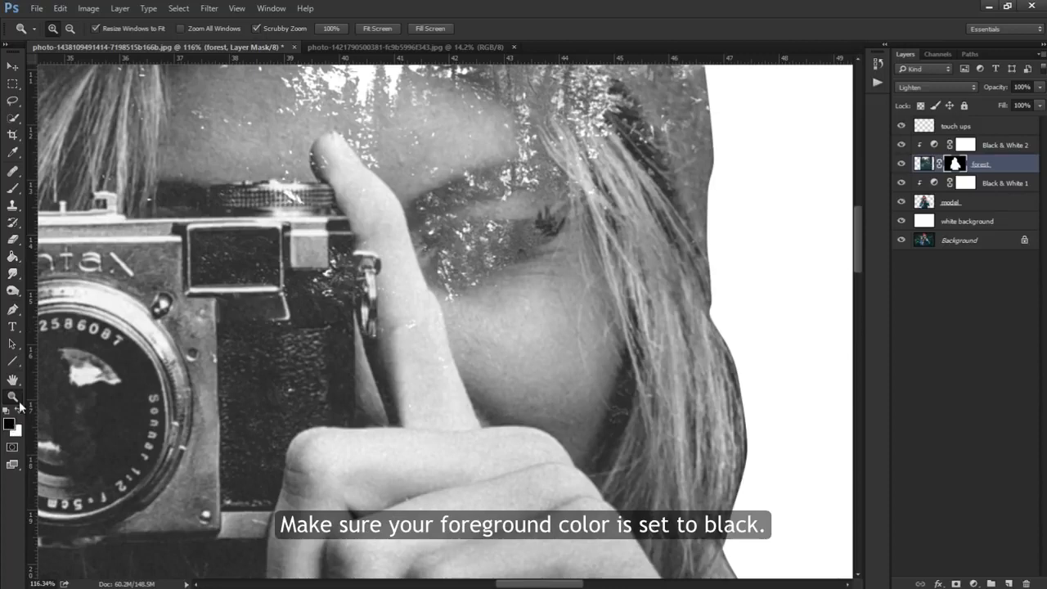
{"action": "left_click", "coordinate": [13, 188]}
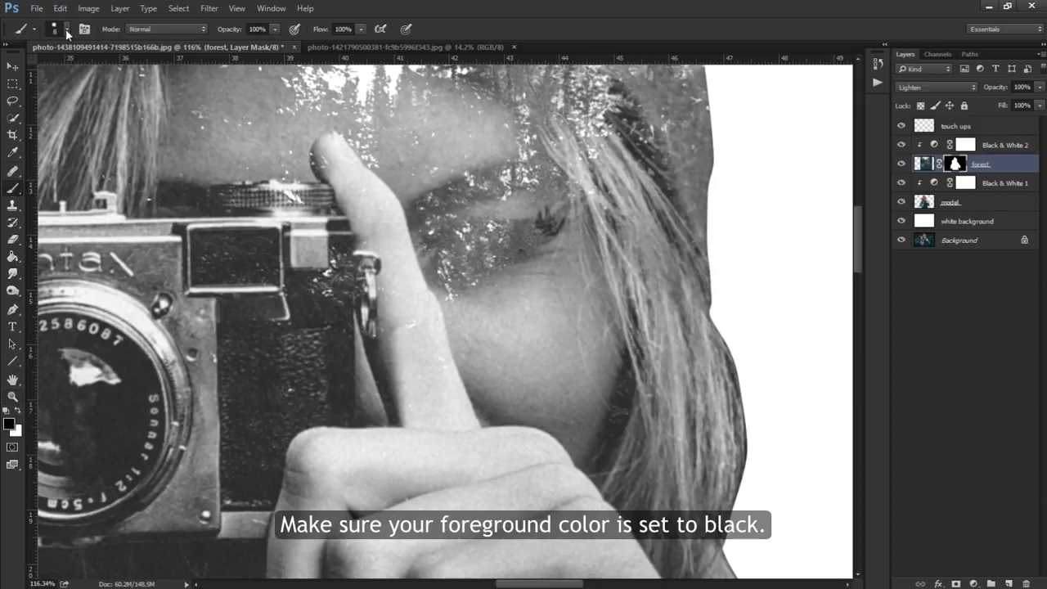
{"action": "left_click", "coordinate": [67, 31]}
{"action": "double_click", "coordinate": [123, 167]}
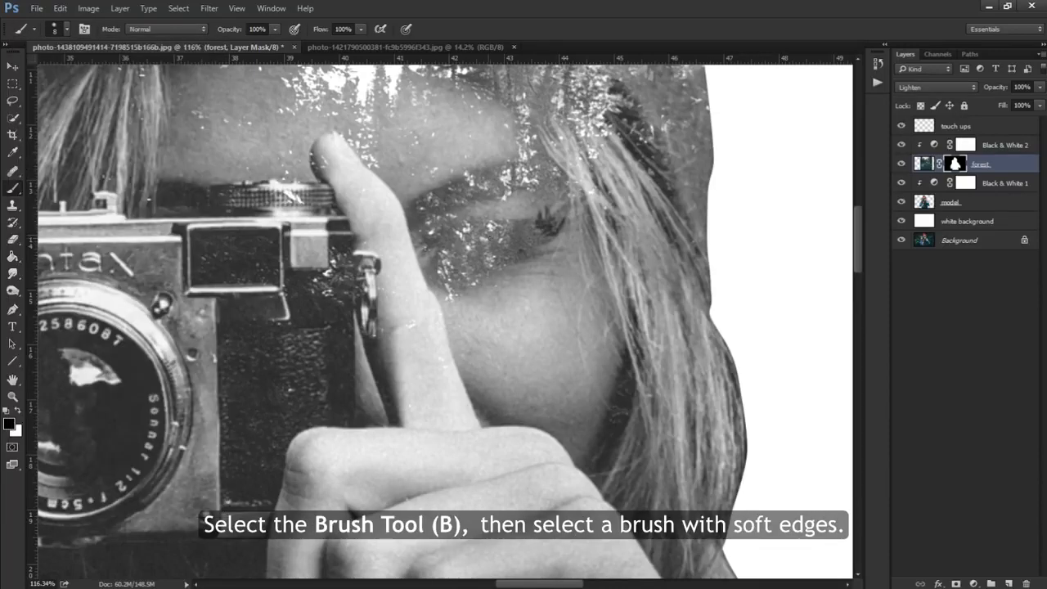
Step: Enlarge the brush to 175 px and mask the forest off the woman's visible eye, cheek and the hand beside it
{"action": "key", "text": "bracketright"}
{"action": "key", "text": "bracketright"}
{"action": "key", "text": "bracketright"}
{"action": "key", "text": "bracketright"}
{"action": "key", "text": "bracketright"}
{"action": "key", "text": "bracketright"}
{"action": "key", "text": "bracketright"}
{"action": "key", "text": "bracketright"}
{"action": "key", "text": "bracketright"}
{"action": "key", "text": "bracketright"}
{"action": "key", "text": "bracketright"}
{"action": "key", "text": "bracketright"}
{"action": "key", "text": "bracketright"}
{"action": "mouse_move", "coordinate": [506, 250]}
{"action": "left_mouse_down"}
{"action": "mouse_move", "coordinate": [483, 260]}
{"action": "mouse_move", "coordinate": [453, 224]}
{"action": "mouse_move", "coordinate": [520, 232]}
{"action": "mouse_move", "coordinate": [493, 194]}
{"action": "mouse_move", "coordinate": [497, 223]}
{"action": "left_mouse_up"}
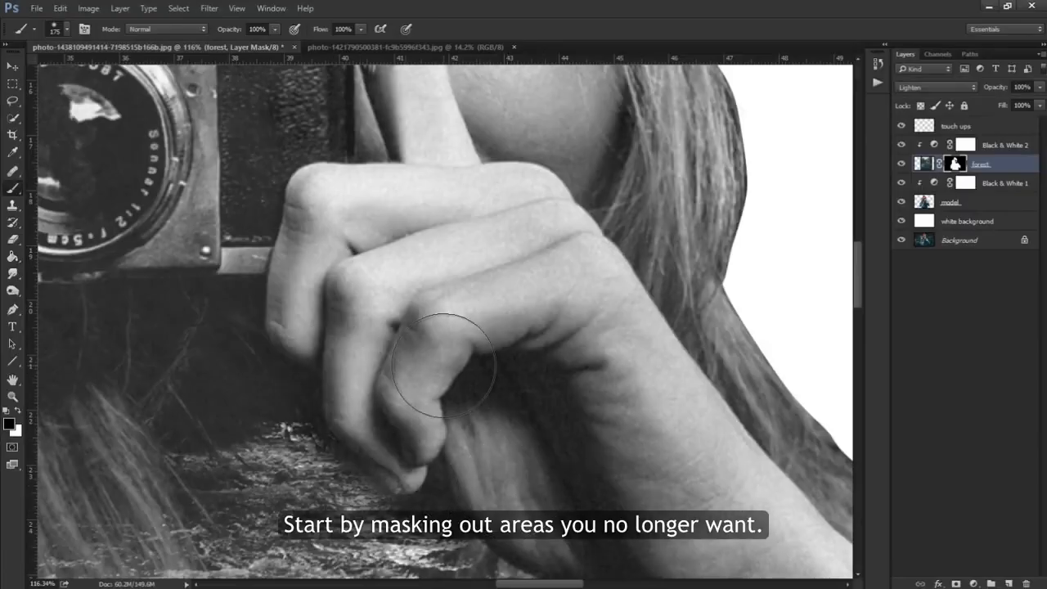
{"action": "key", "text": "ctrl+0"}
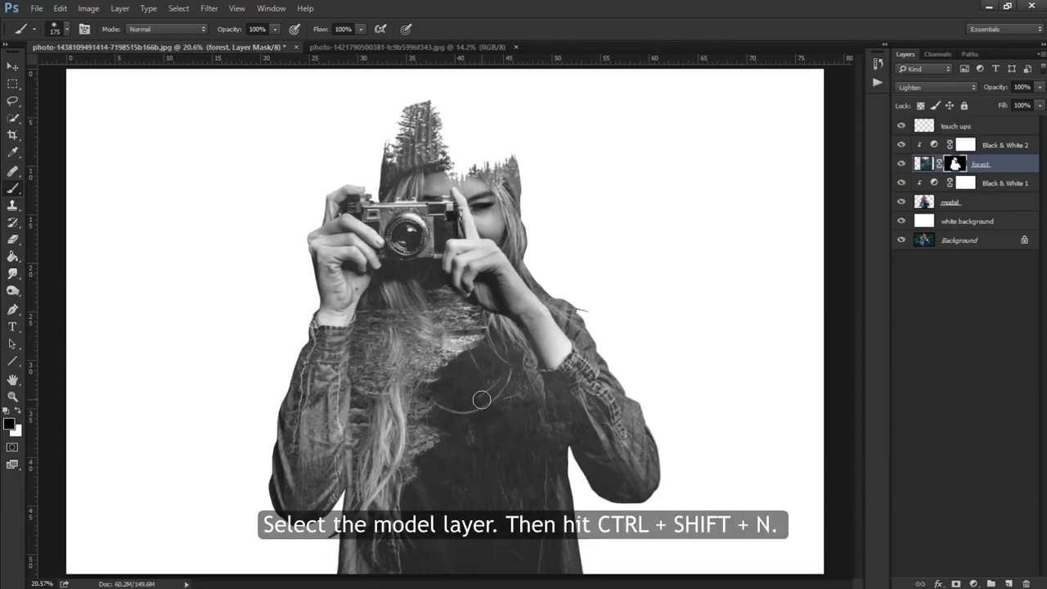
Step: Create a layer named "highlights" clipped to the model layer, in Soft Light mode and filled with 50% gray
{"action": "key", "text": "x"}
{"action": "key", "text": "z"}
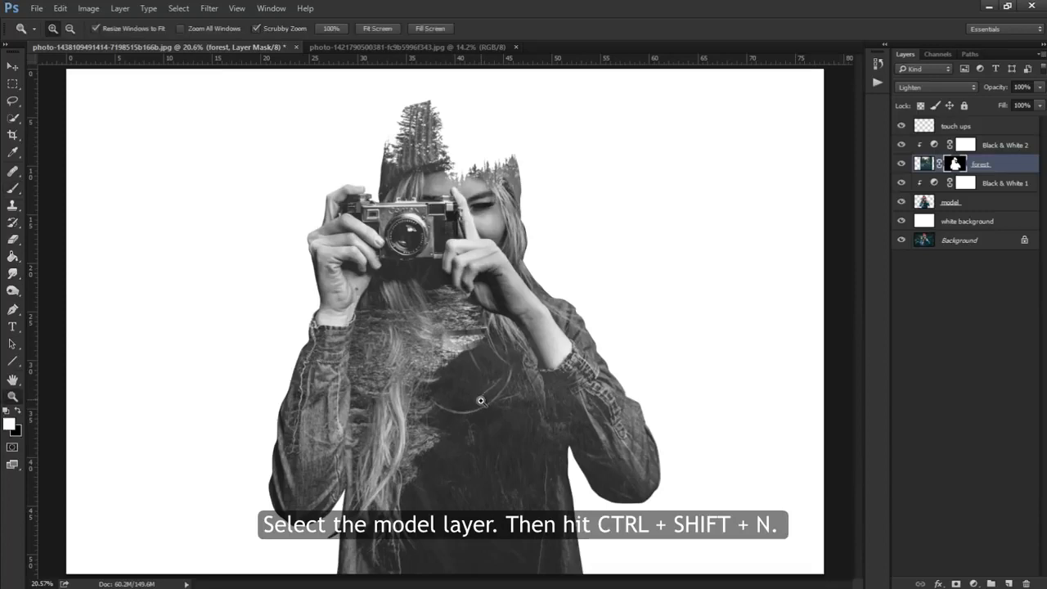
{"action": "left_click", "coordinate": [917, 204]}
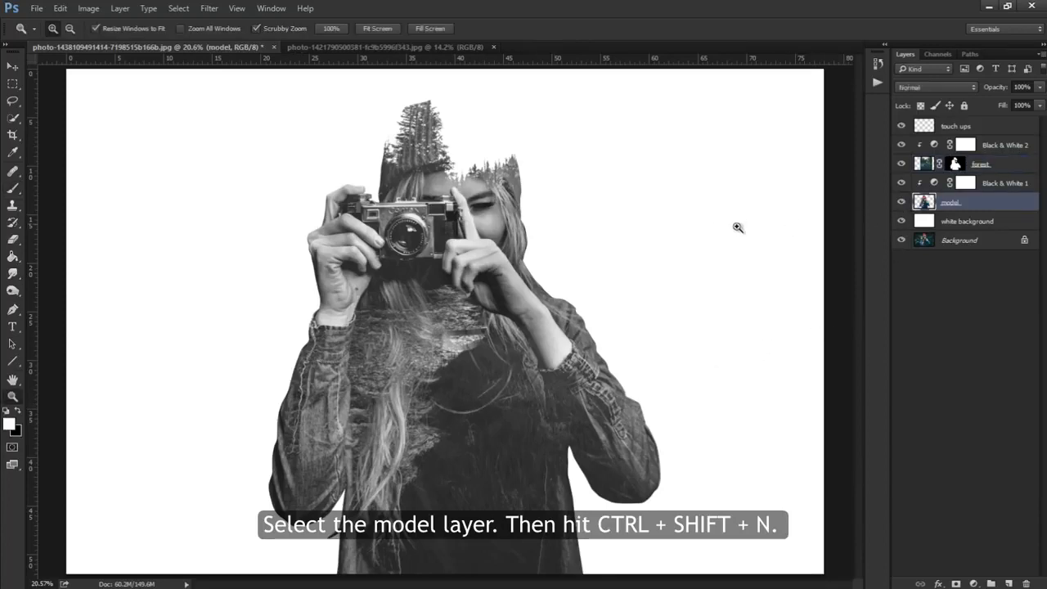
{"action": "key", "text": "ctrl+shift+n"}
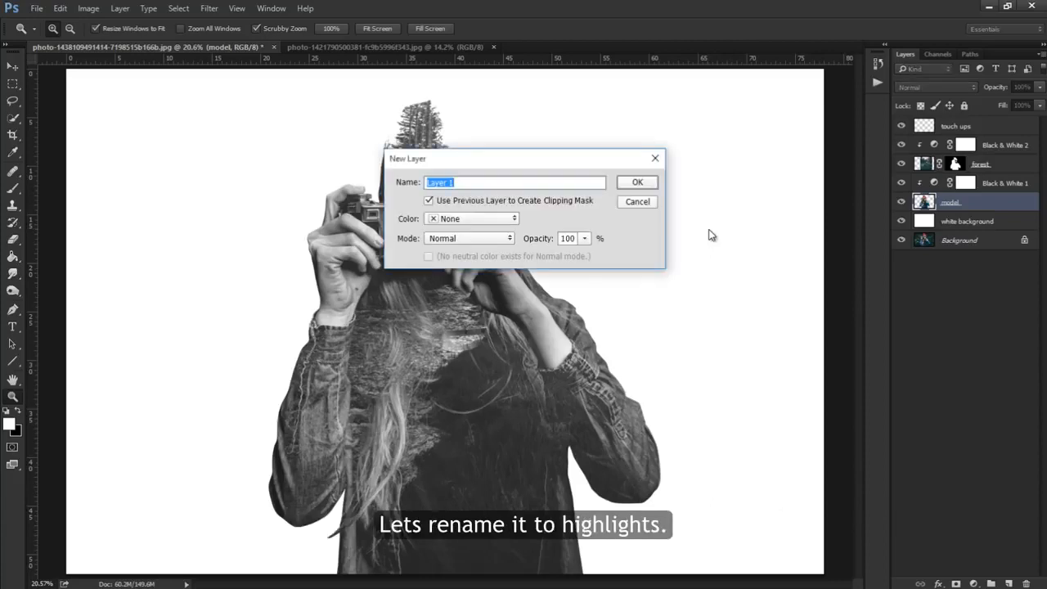
{"action": "type", "text": "highlights"}
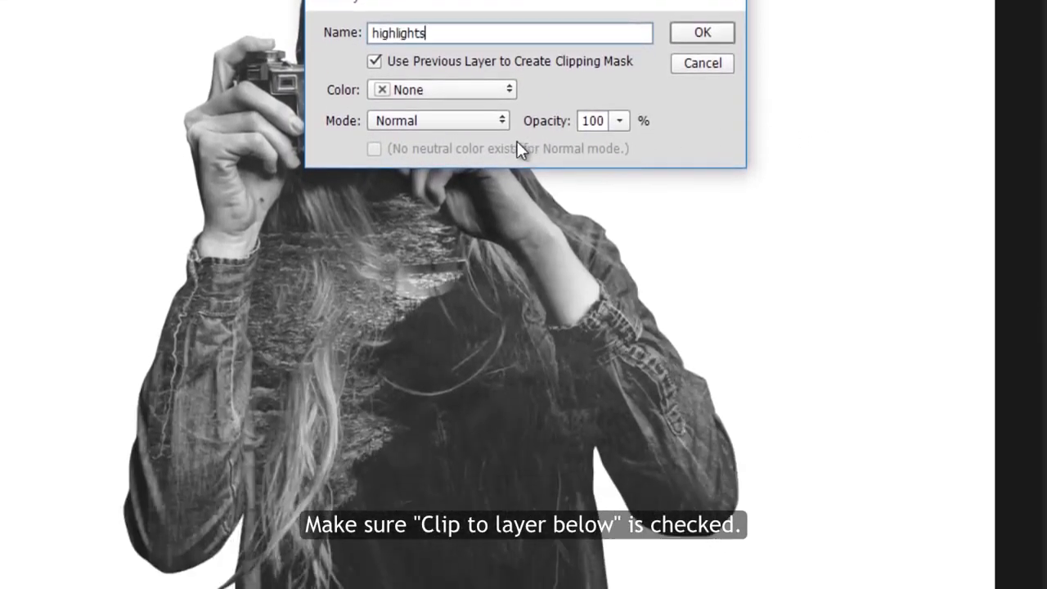
{"action": "left_click", "coordinate": [478, 128]}
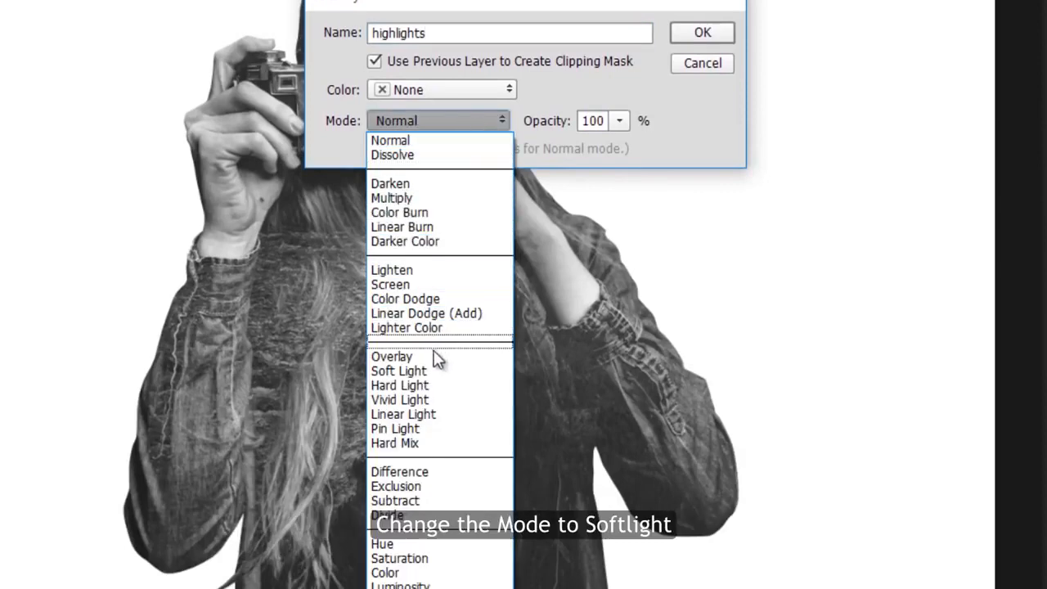
{"action": "left_click", "coordinate": [434, 372]}
{"action": "left_click", "coordinate": [373, 149]}
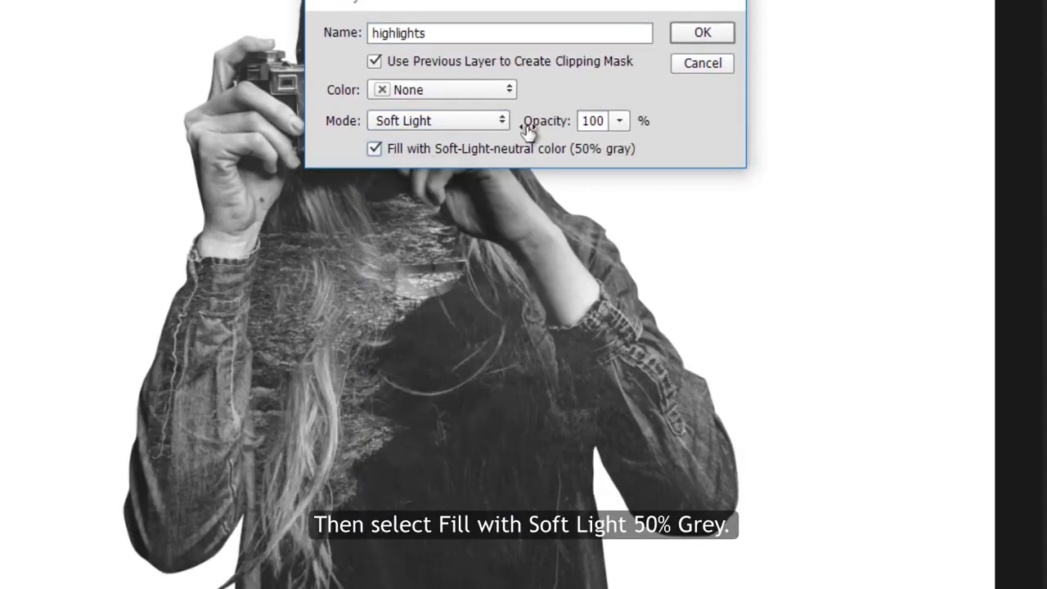
{"action": "left_click", "coordinate": [702, 32]}
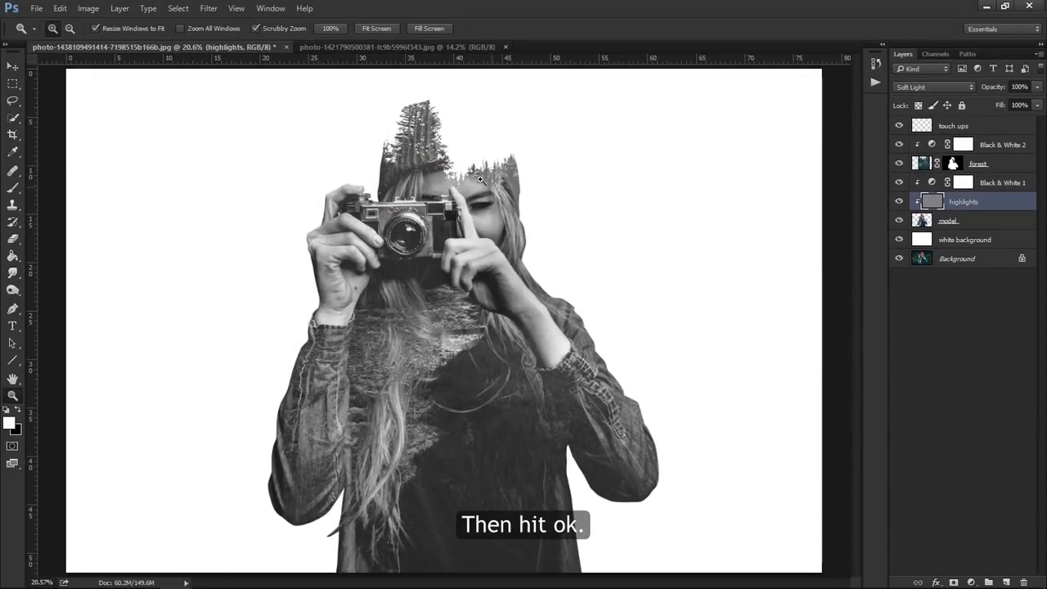
Step: Burn the faint areas around the head, hair and body on the highlights layer, using the Shadows range at 40% exposure
{"action": "left_click_drag", "start_coordinate": [462, 128], "coordinate": [502, 128]}
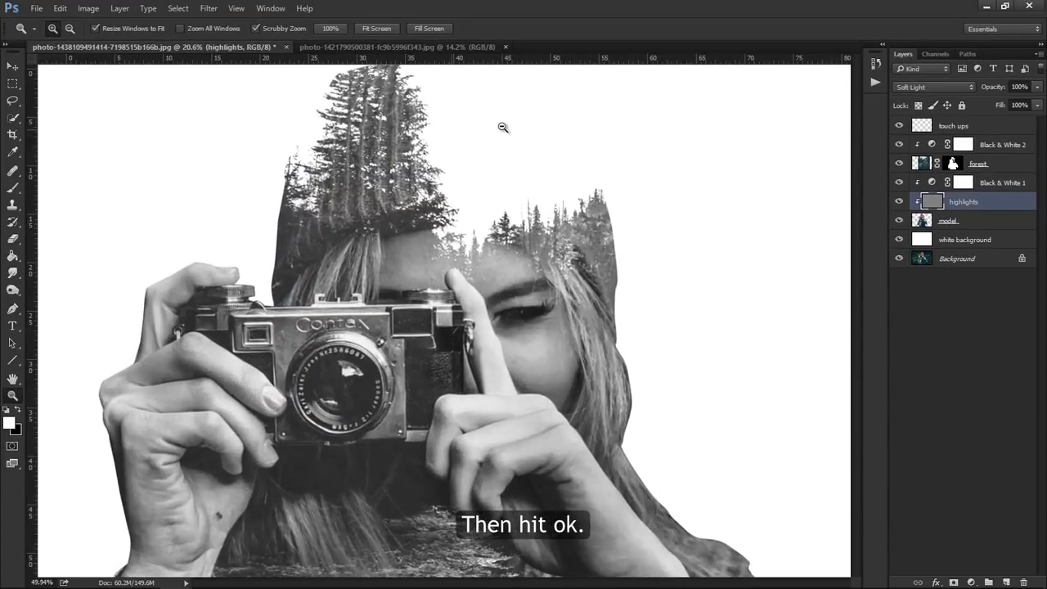
{"action": "scroll", "coordinate": [503, 247], "scroll_direction": "up", "scroll_amount": 2}
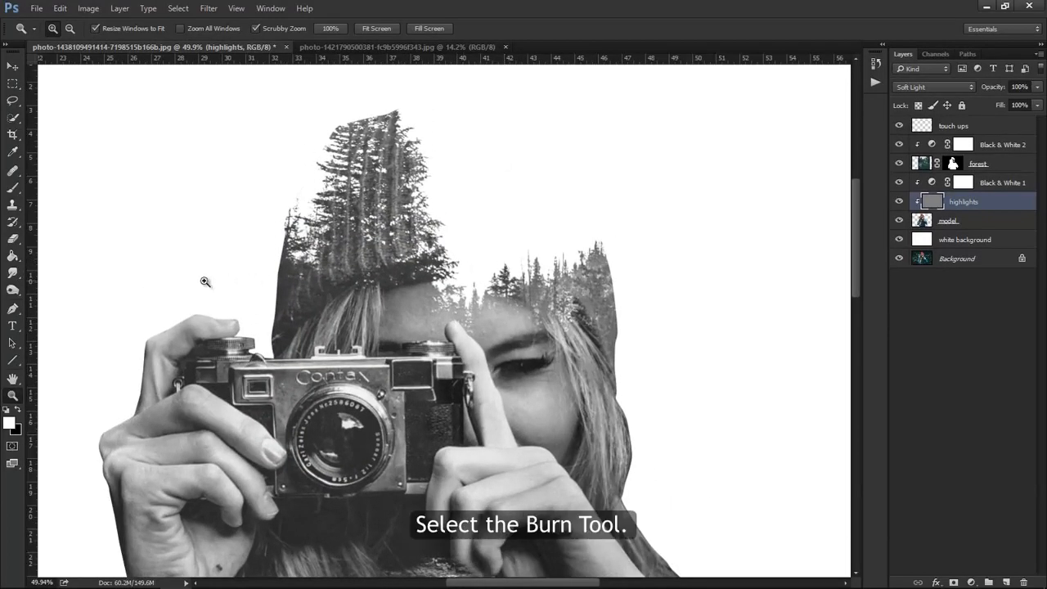
{"action": "right_click", "coordinate": [12, 289]}
{"action": "left_click", "coordinate": [45, 301]}
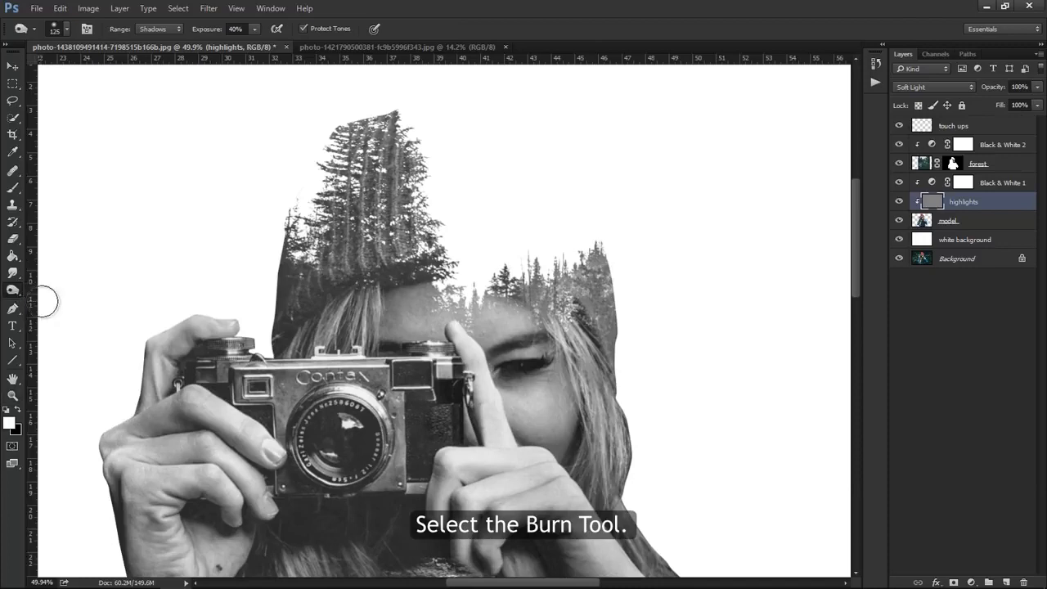
{"action": "left_click", "coordinate": [171, 30]}
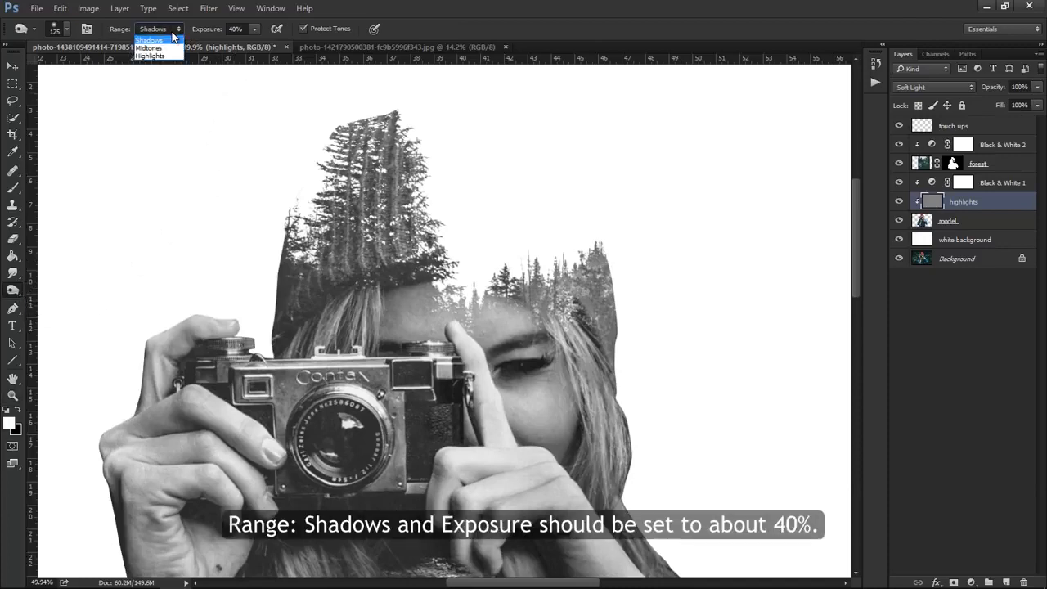
{"action": "left_click", "coordinate": [171, 31]}
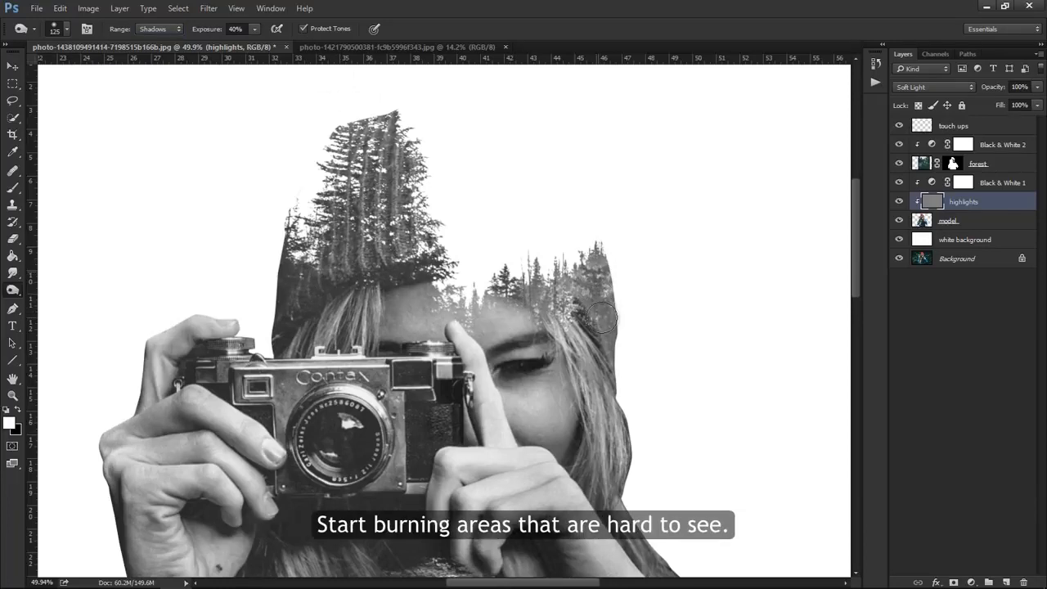
{"action": "mouse_move", "coordinate": [600, 319]}
{"action": "left_mouse_down"}
{"action": "mouse_move", "coordinate": [590, 266]}
{"action": "mouse_move", "coordinate": [606, 246]}
{"action": "mouse_move", "coordinate": [583, 275]}
{"action": "mouse_move", "coordinate": [543, 284]}
{"action": "mouse_move", "coordinate": [542, 325]}
{"action": "left_mouse_up"}
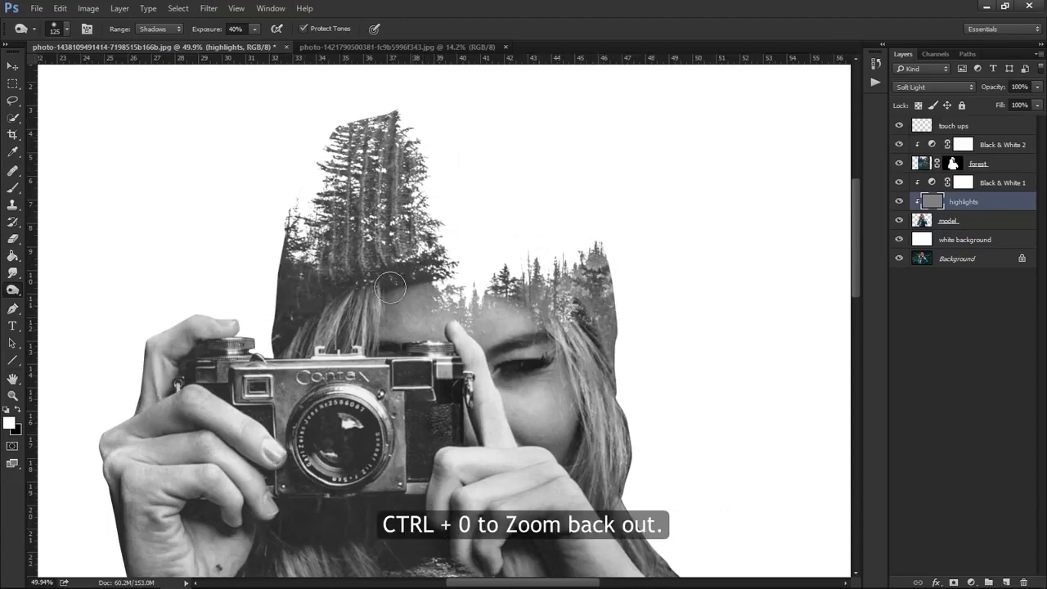
{"action": "mouse_move", "coordinate": [390, 288]}
{"action": "left_mouse_down"}
{"action": "mouse_move", "coordinate": [405, 128]}
{"action": "mouse_move", "coordinate": [432, 255]}
{"action": "mouse_move", "coordinate": [366, 128]}
{"action": "mouse_move", "coordinate": [319, 158]}
{"action": "mouse_move", "coordinate": [310, 217]}
{"action": "mouse_move", "coordinate": [324, 276]}
{"action": "left_mouse_up"}
{"action": "scroll", "coordinate": [494, 397], "scroll_direction": "down", "scroll_amount": 5}
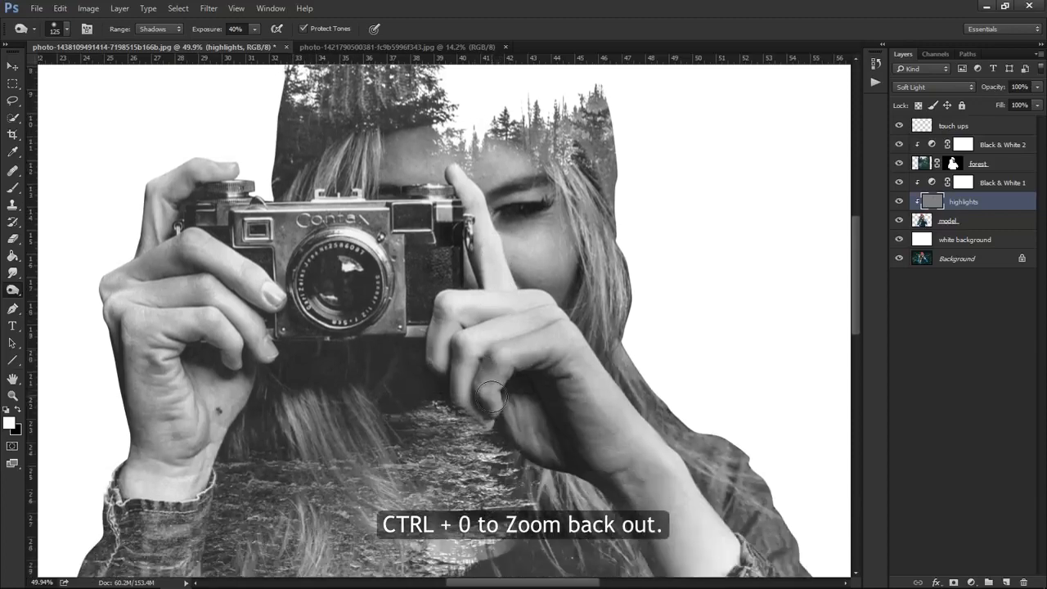
{"action": "scroll", "coordinate": [490, 398], "scroll_direction": "down", "scroll_amount": 9}
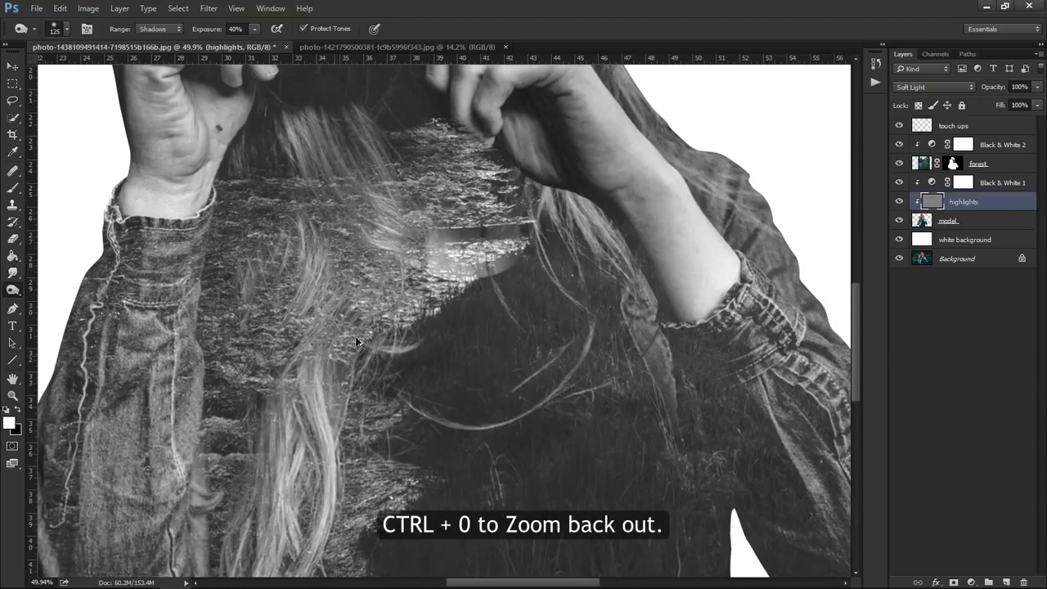
{"action": "scroll", "coordinate": [357, 341], "scroll_direction": "up", "scroll_amount": 2}
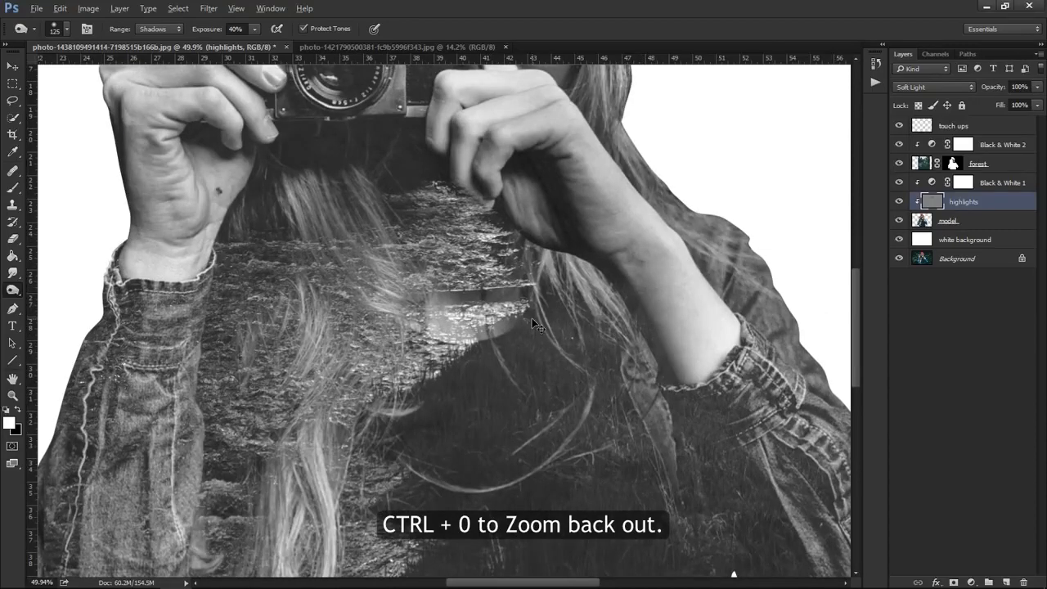
{"action": "scroll", "coordinate": [532, 323], "scroll_direction": "up", "scroll_amount": 8}
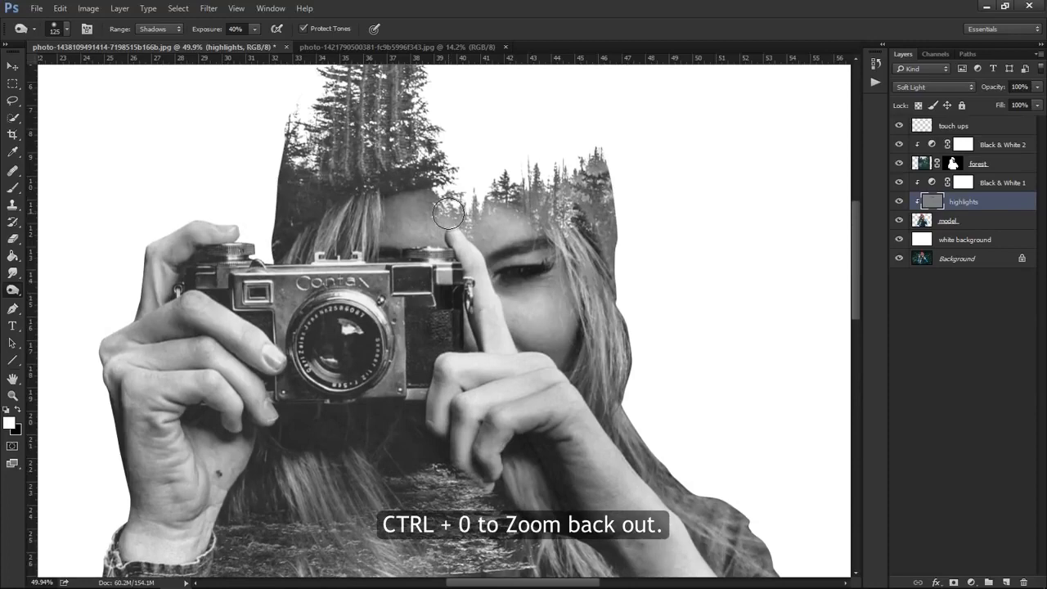
{"action": "key", "text": "ctrl+0"}
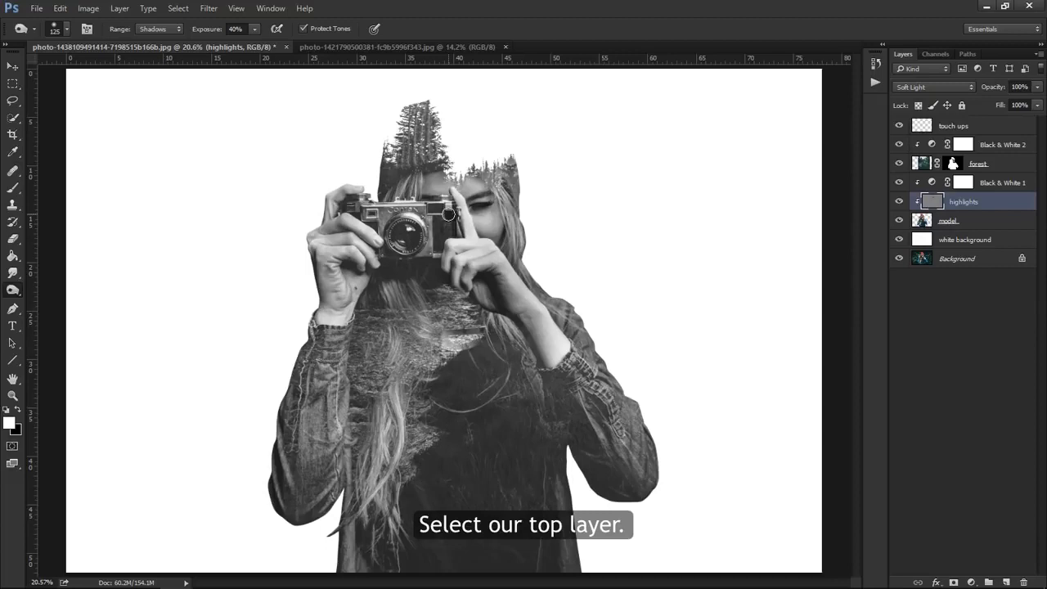
Step: Add a Gradient Map adjustment layer above the touch ups layer
{"action": "key", "text": "z"}
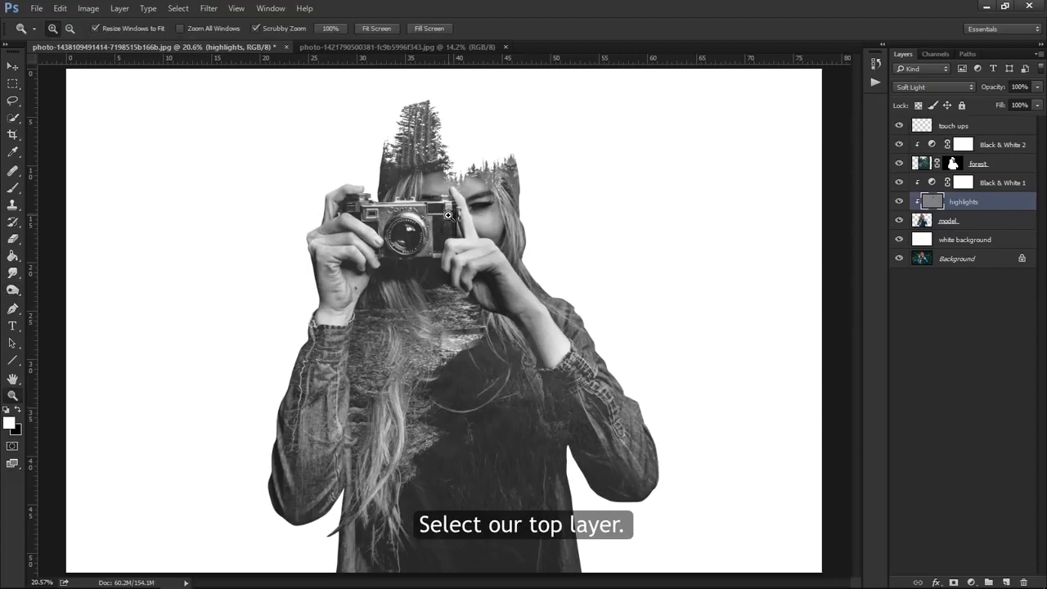
{"action": "left_click", "coordinate": [949, 130]}
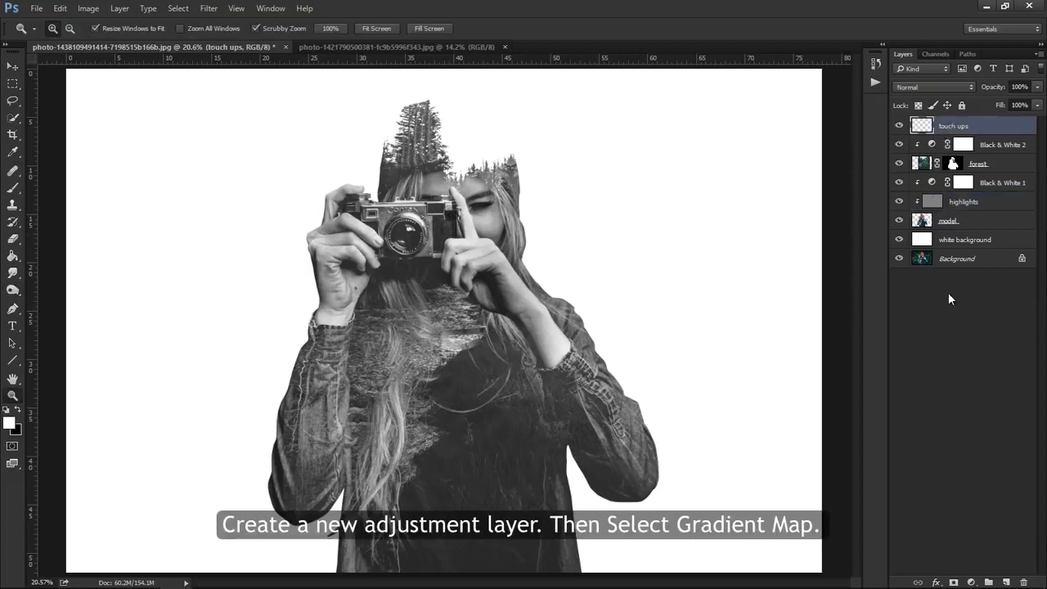
{"action": "left_click", "coordinate": [969, 583]}
{"action": "left_click", "coordinate": [977, 556]}
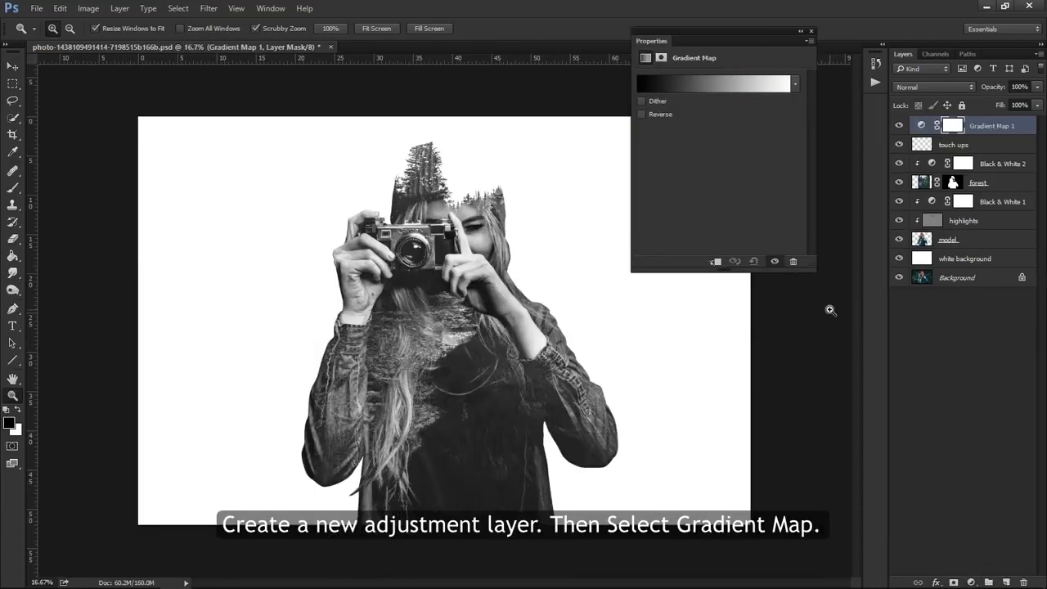
Step: Edit the gradient map's gradient and set its starting color stop to 5a5871
{"action": "left_click", "coordinate": [722, 85]}
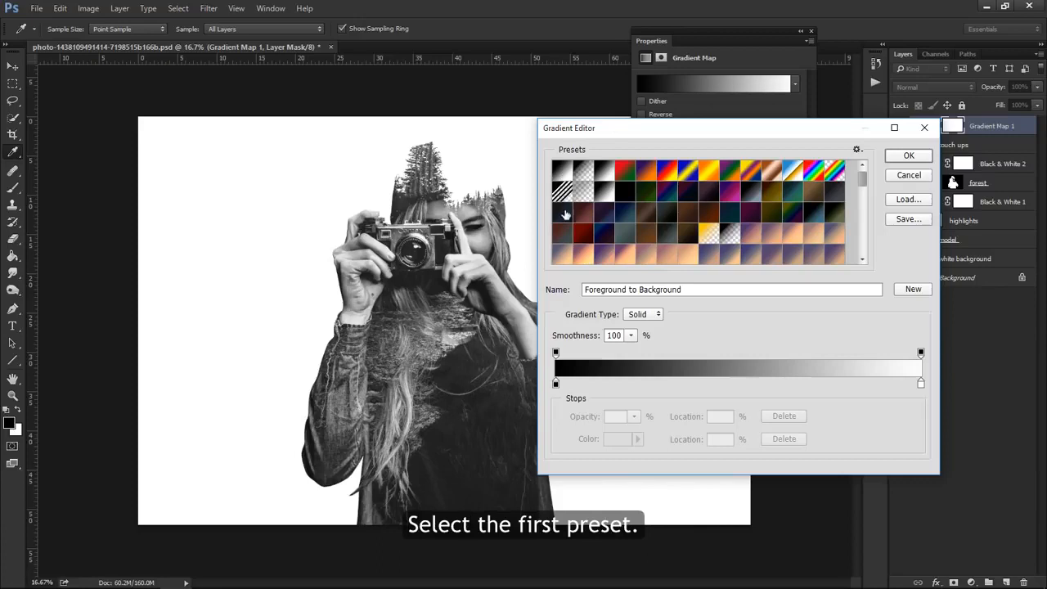
{"action": "left_click", "coordinate": [560, 383]}
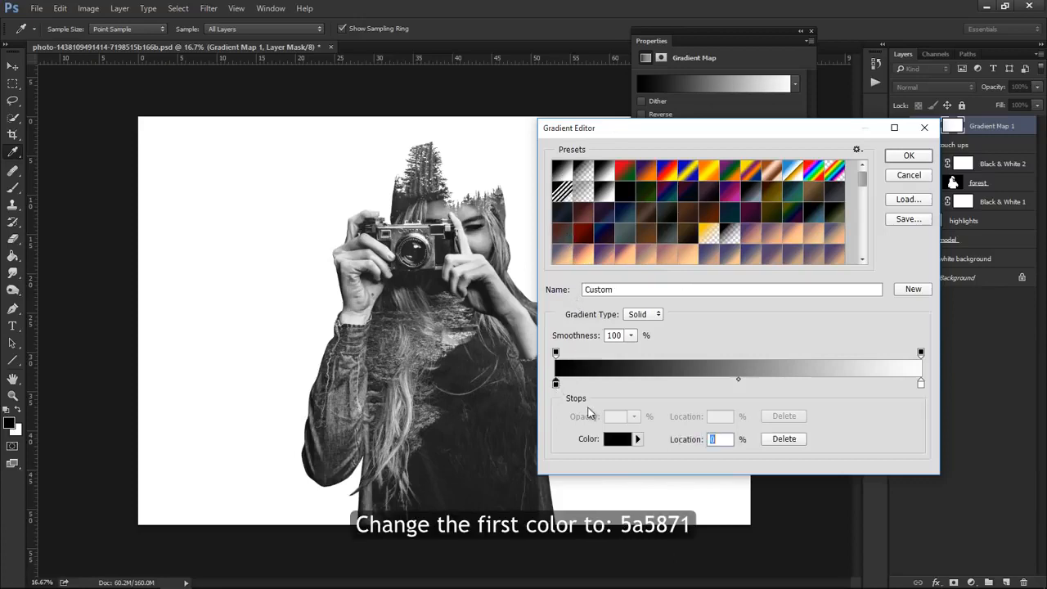
{"action": "left_click", "coordinate": [614, 439]}
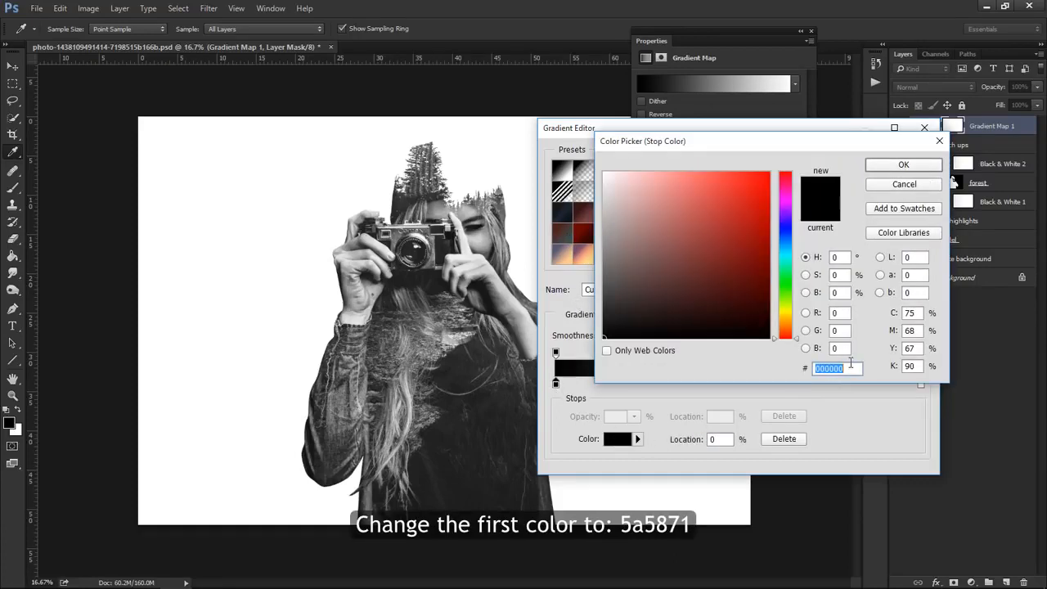
{"action": "type", "text": "5"}
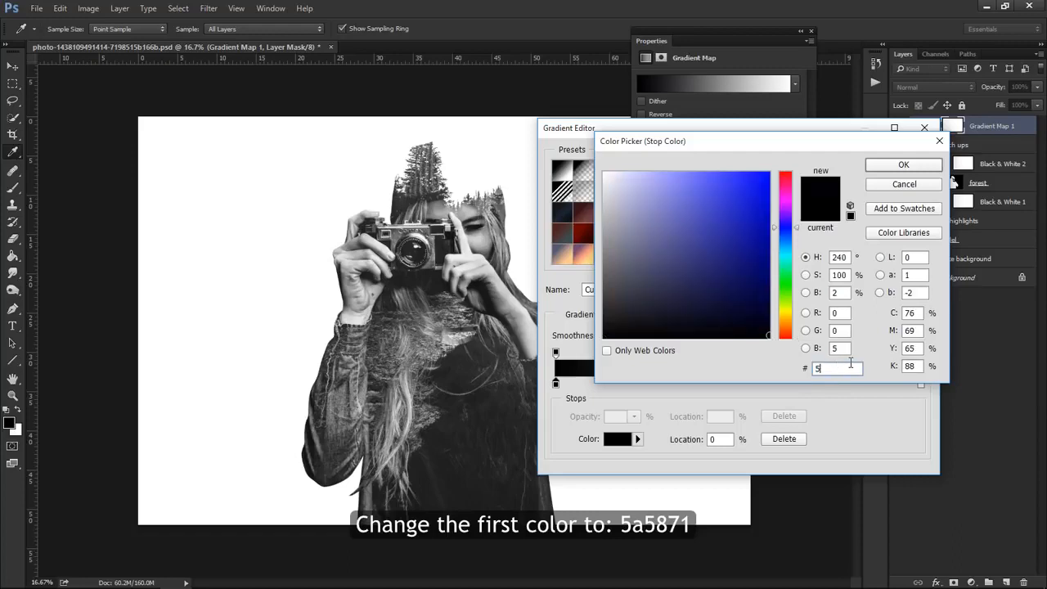
{"action": "type", "text": "a5"}
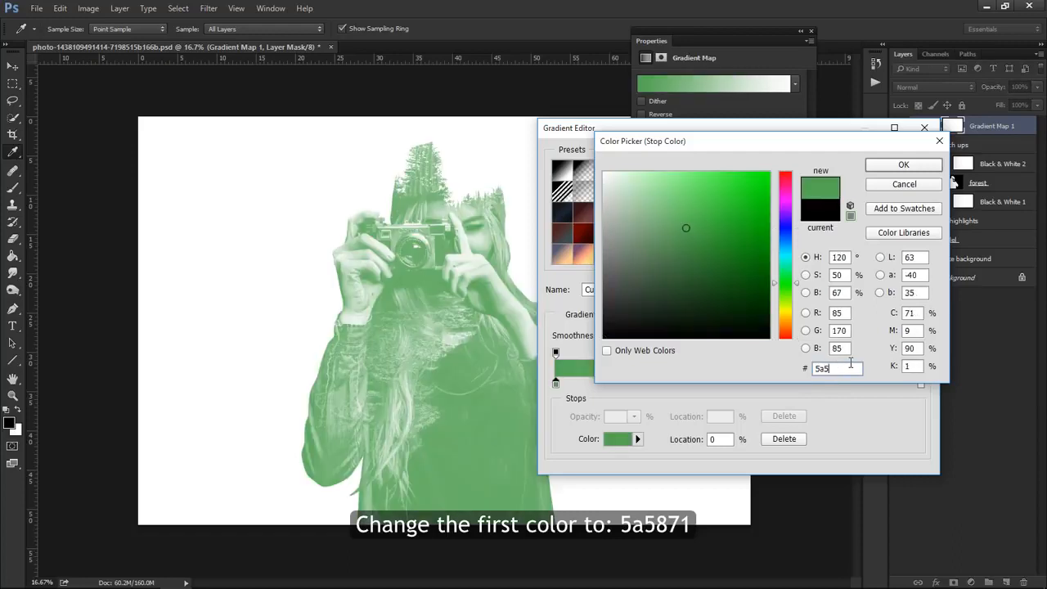
{"action": "type", "text": "871"}
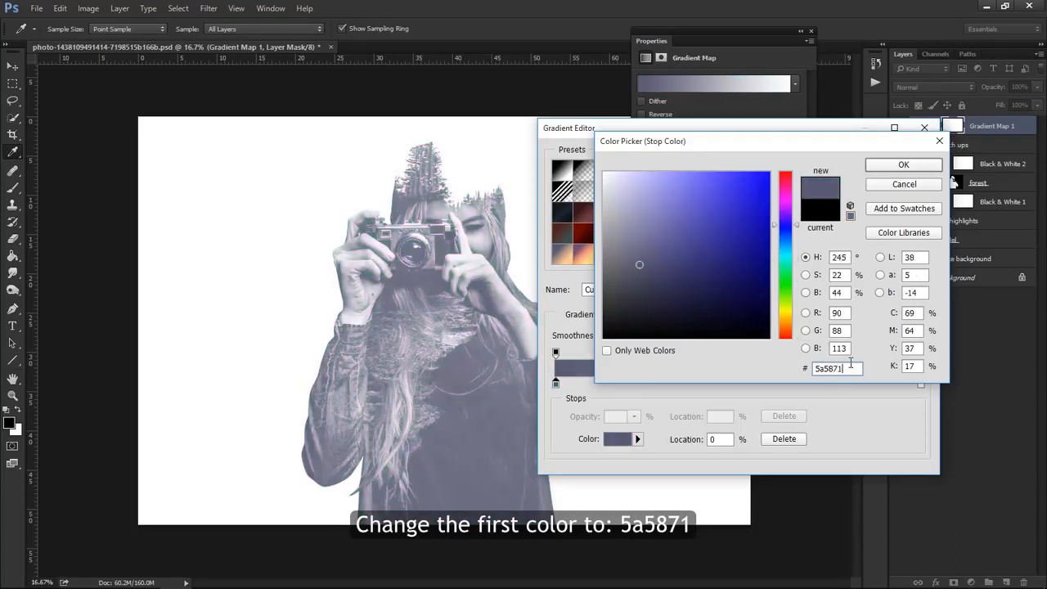
{"action": "left_click", "coordinate": [915, 167]}
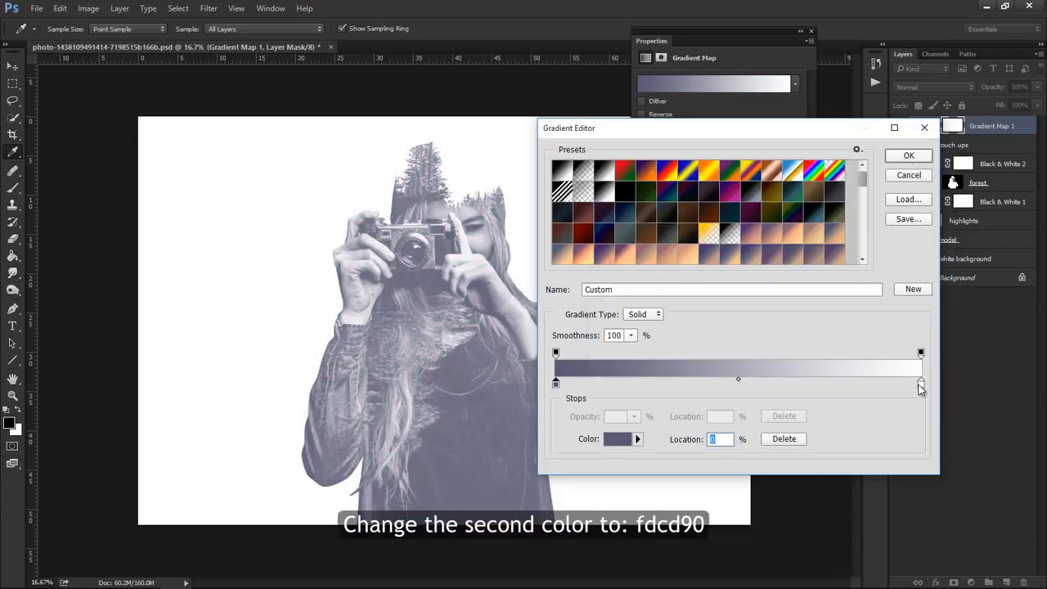
Step: Set the gradient's end color stop at location 100% to fdcd90 and apply the edited gradient
{"action": "left_click", "coordinate": [618, 439]}
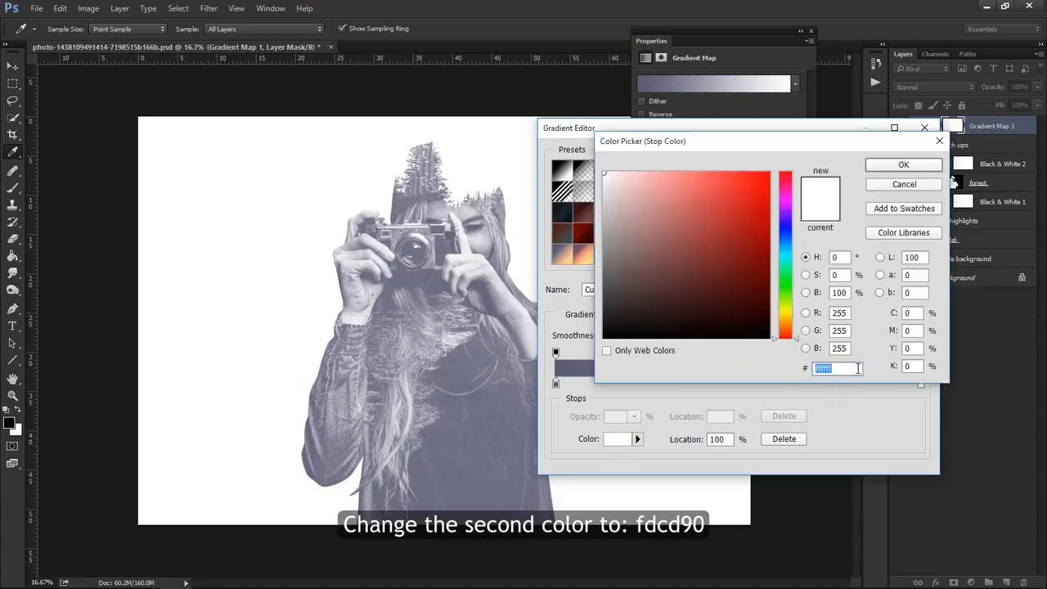
{"action": "type", "text": "fdc"}
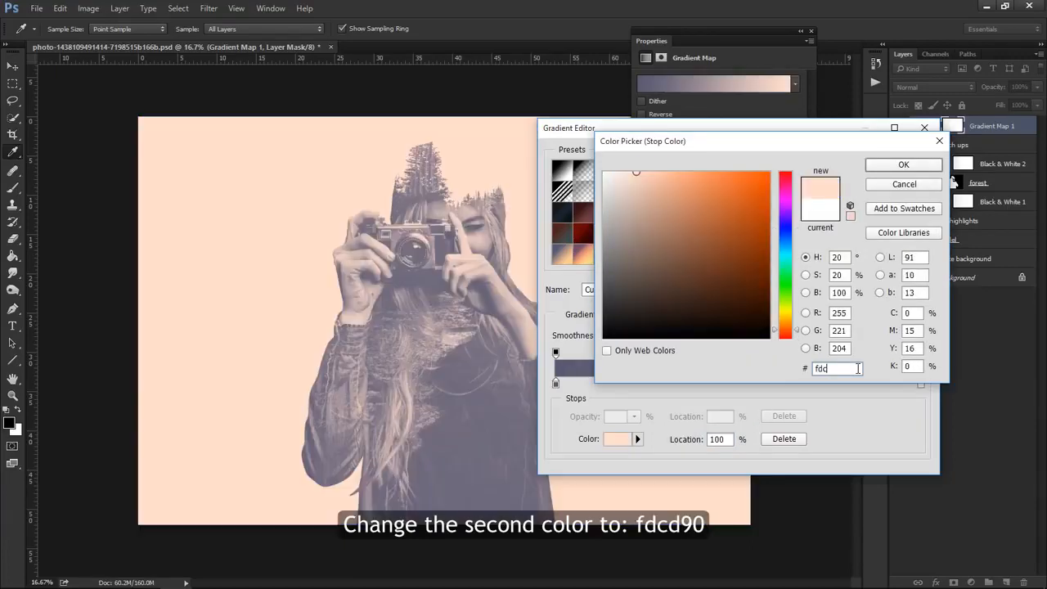
{"action": "type", "text": "d90"}
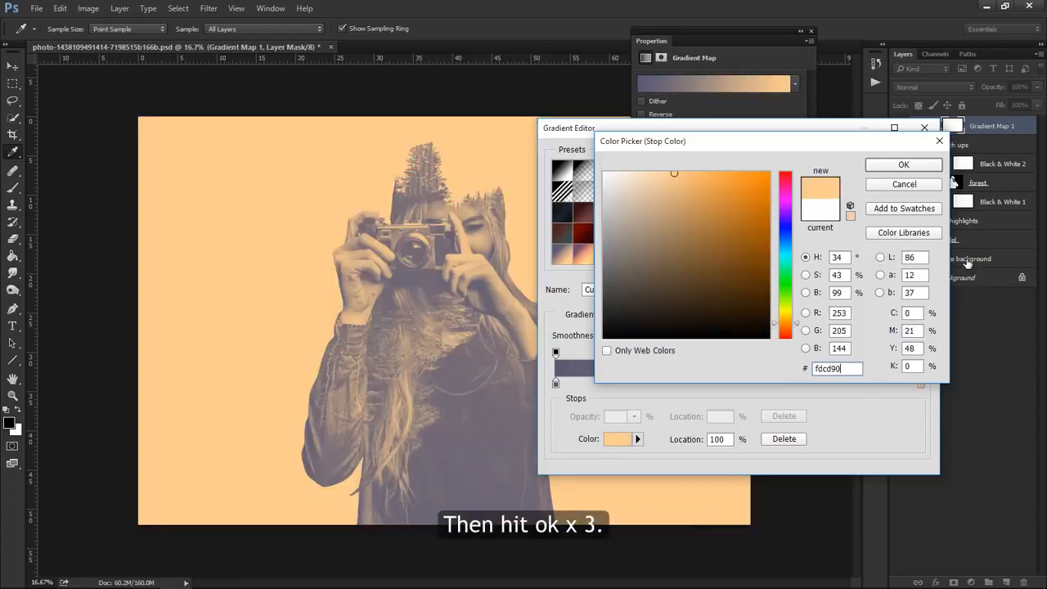
{"action": "left_click", "coordinate": [926, 169]}
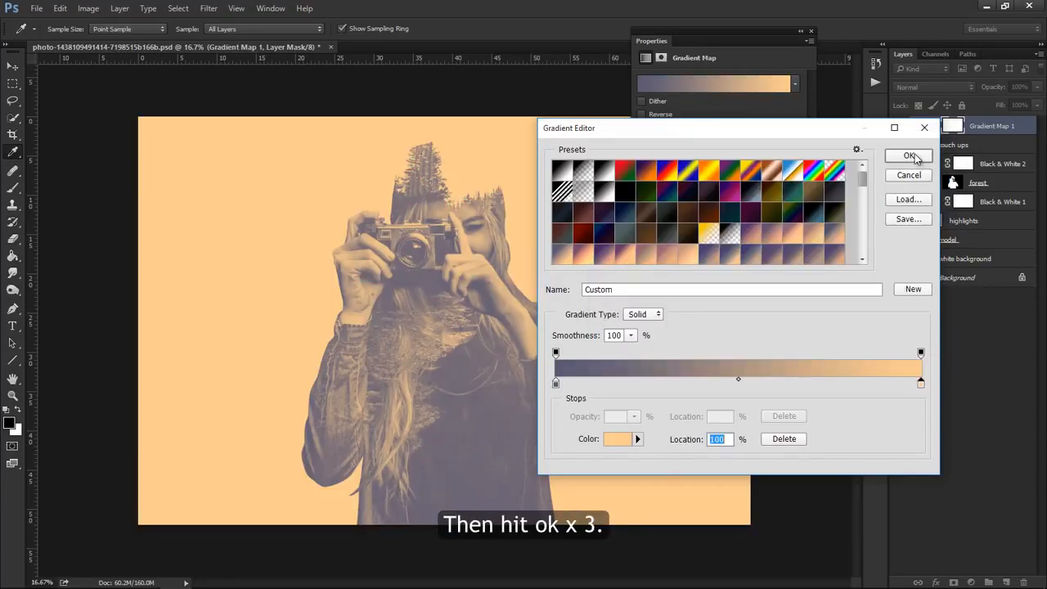
{"action": "left_click", "coordinate": [910, 155]}
{"action": "left_click", "coordinate": [811, 31]}
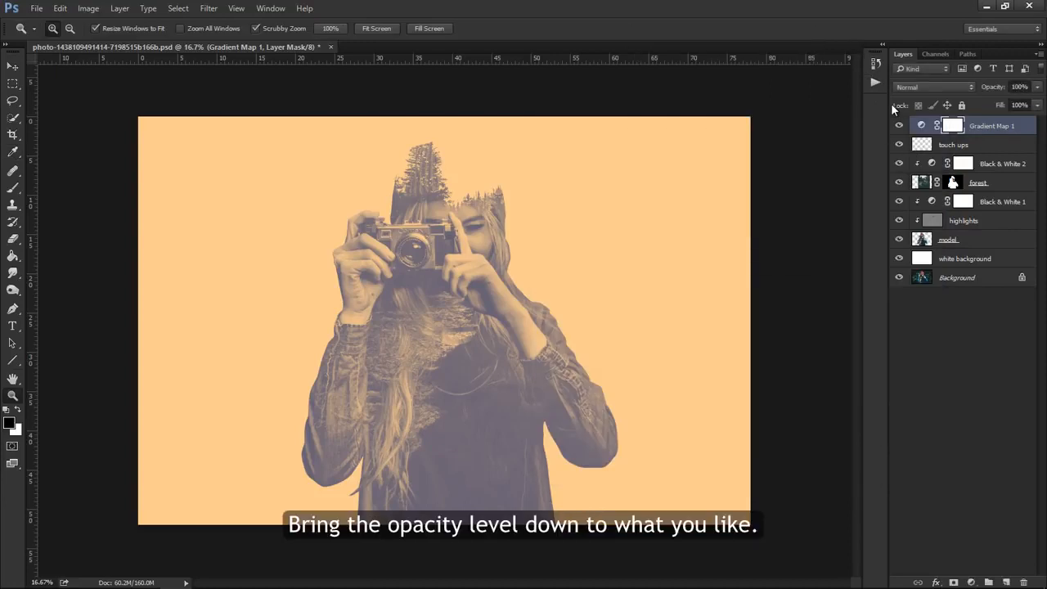
Step: Lower the gradient map layer's opacity to 58% and try the Soft Light, Overlay and Screen blending modes on it
{"action": "mouse_move", "coordinate": [992, 86]}
{"action": "left_mouse_down"}
{"action": "mouse_move", "coordinate": [965, 89]}
{"action": "mouse_move", "coordinate": [998, 90]}
{"action": "left_mouse_up"}
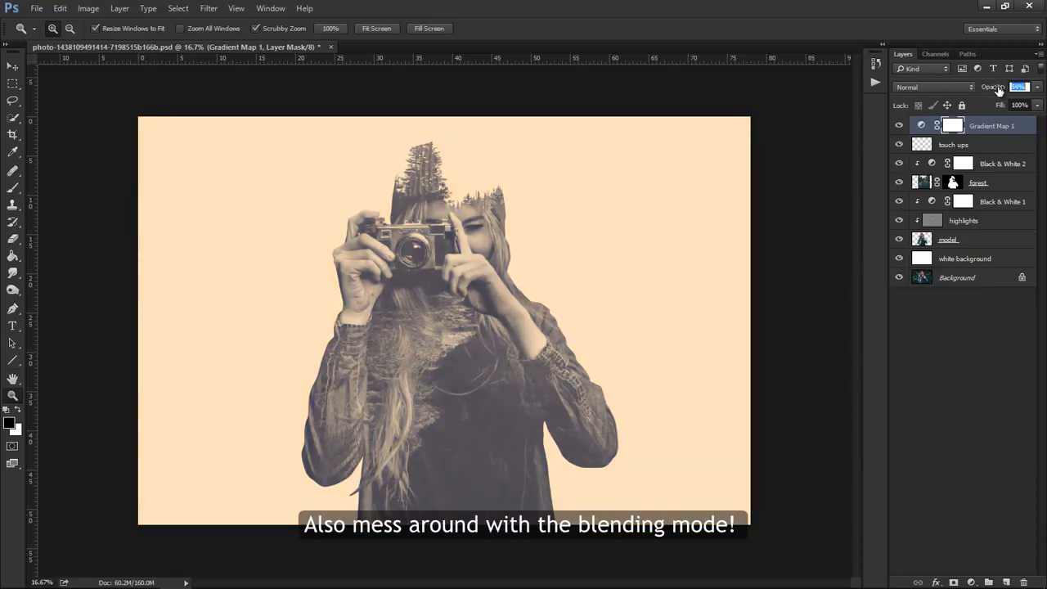
{"action": "left_click", "coordinate": [934, 86]}
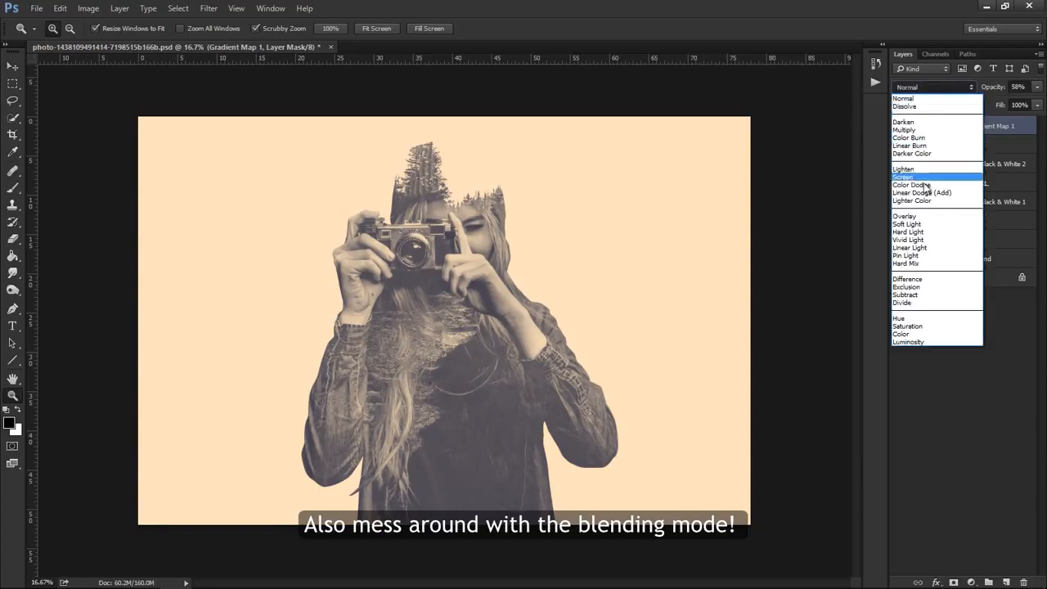
{"action": "left_click", "coordinate": [921, 222]}
{"action": "left_click", "coordinate": [934, 87]}
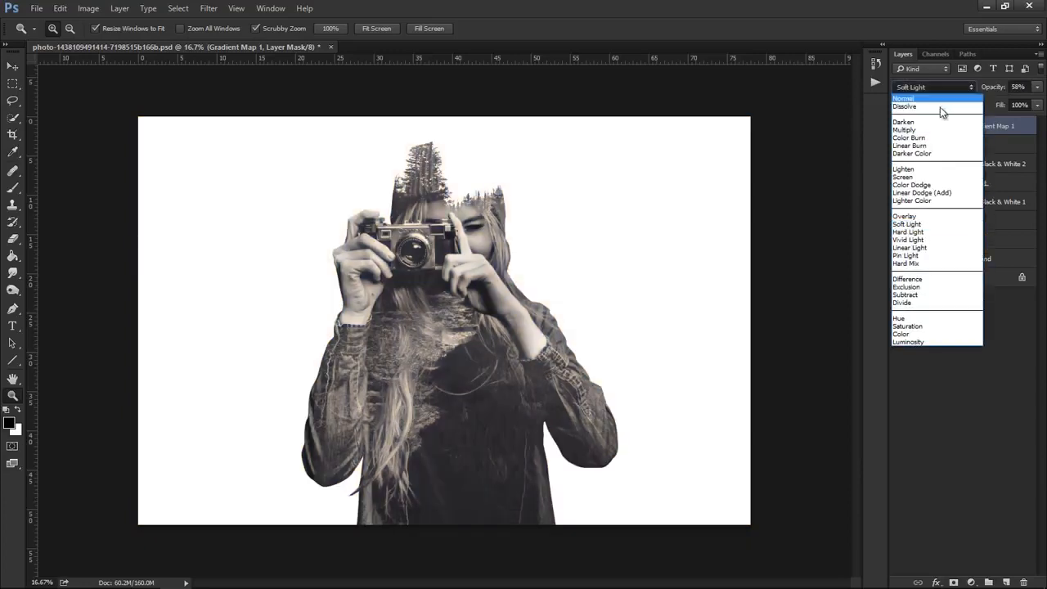
{"action": "left_click", "coordinate": [936, 217]}
{"action": "left_click", "coordinate": [935, 87]}
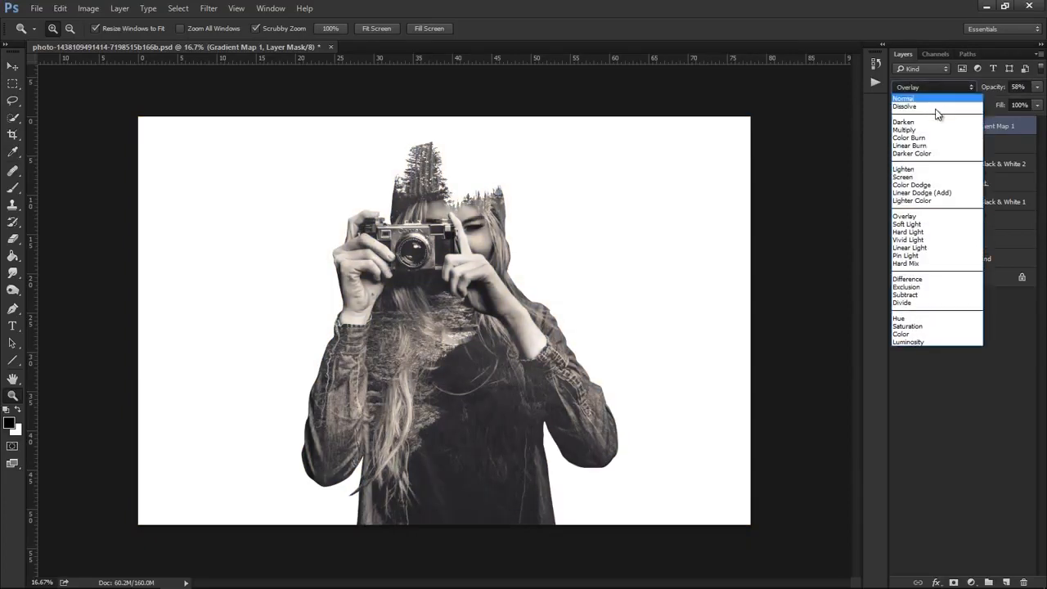
{"action": "left_click", "coordinate": [937, 175]}
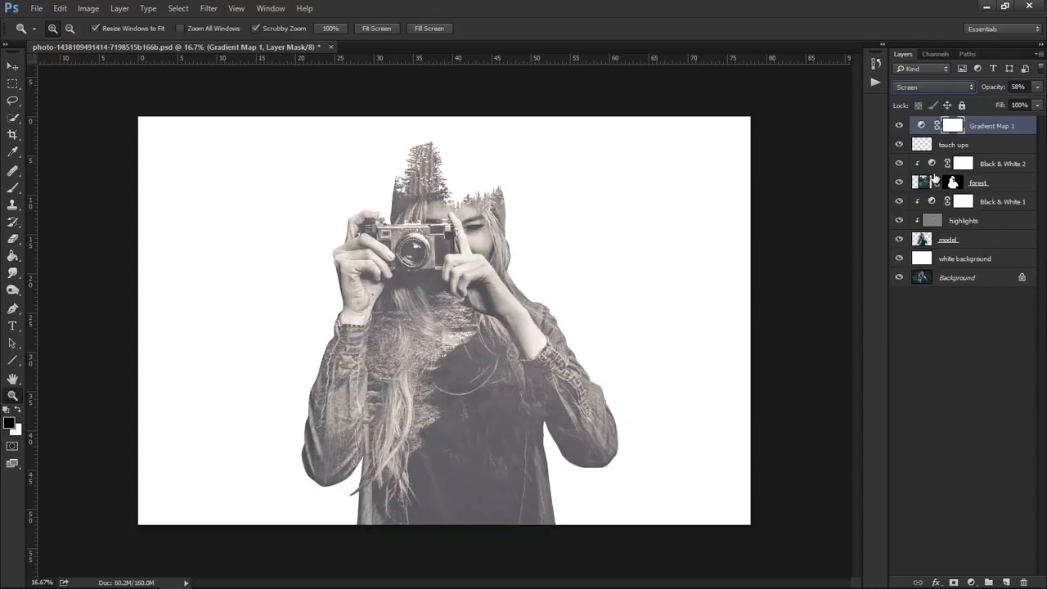
{"action": "left_click", "coordinate": [932, 87]}
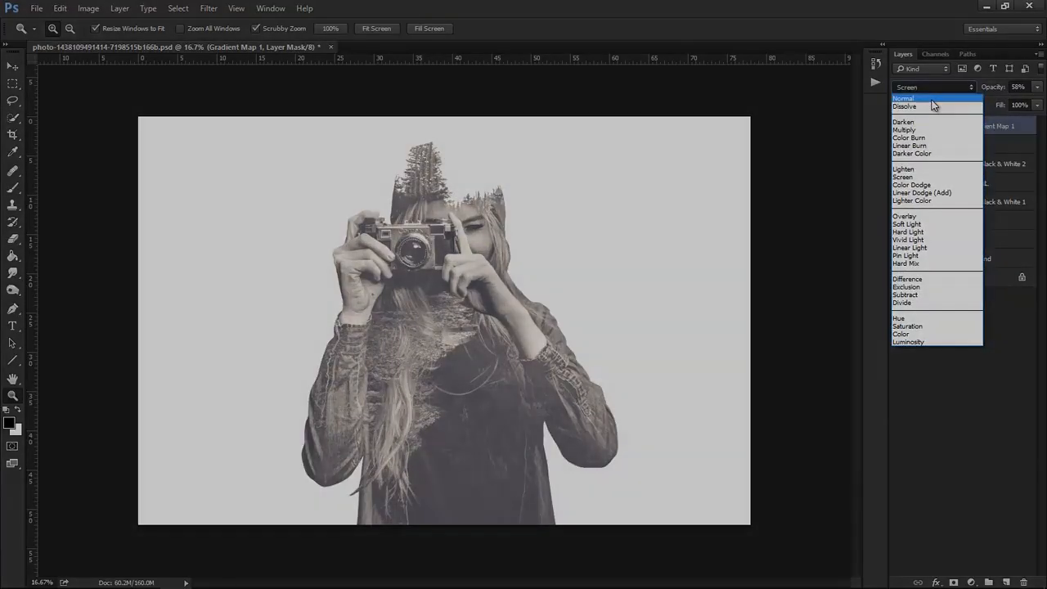
{"action": "left_click", "coordinate": [932, 104]}
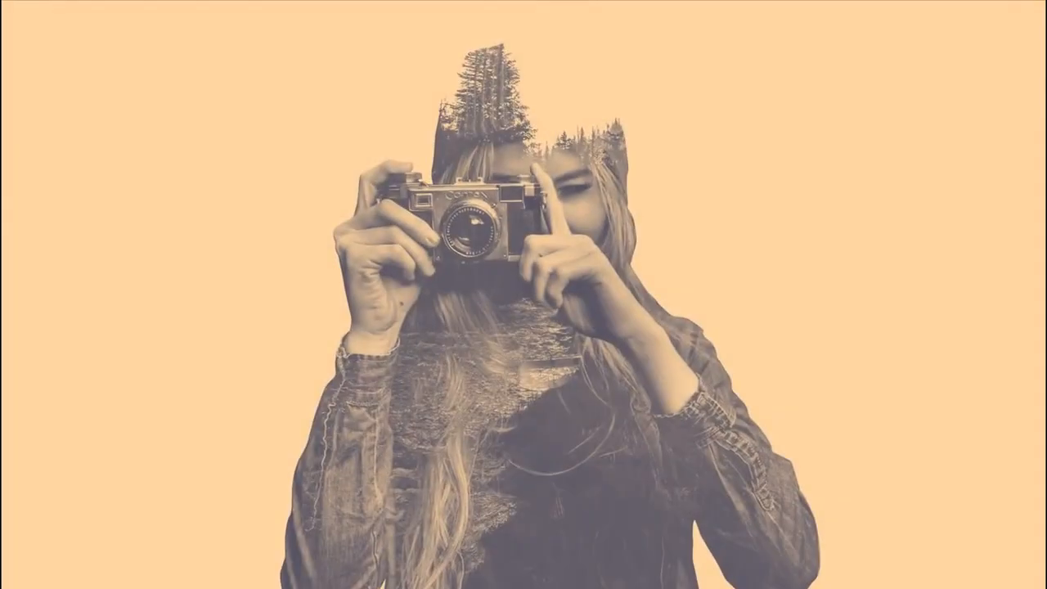